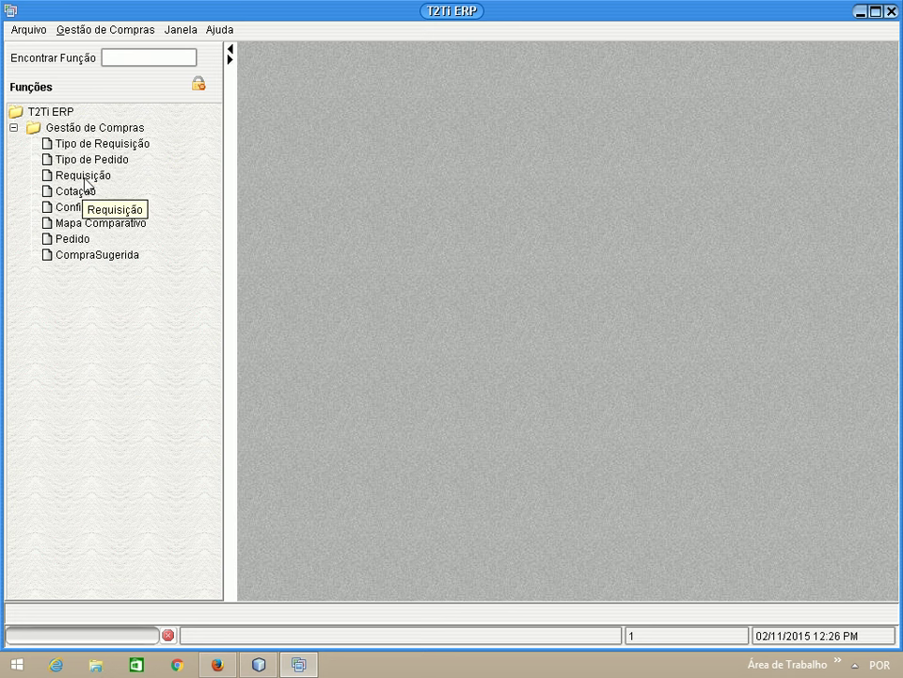
- Create a new purchase requisition of type Interna for the collaborator with ID 1
double_click(83, 176)
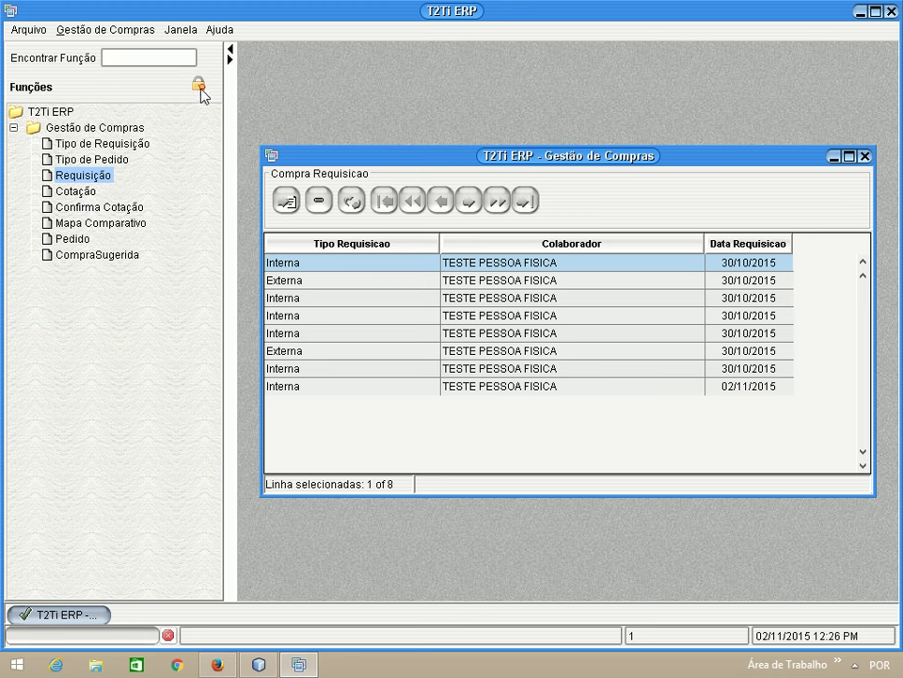
click(229, 49)
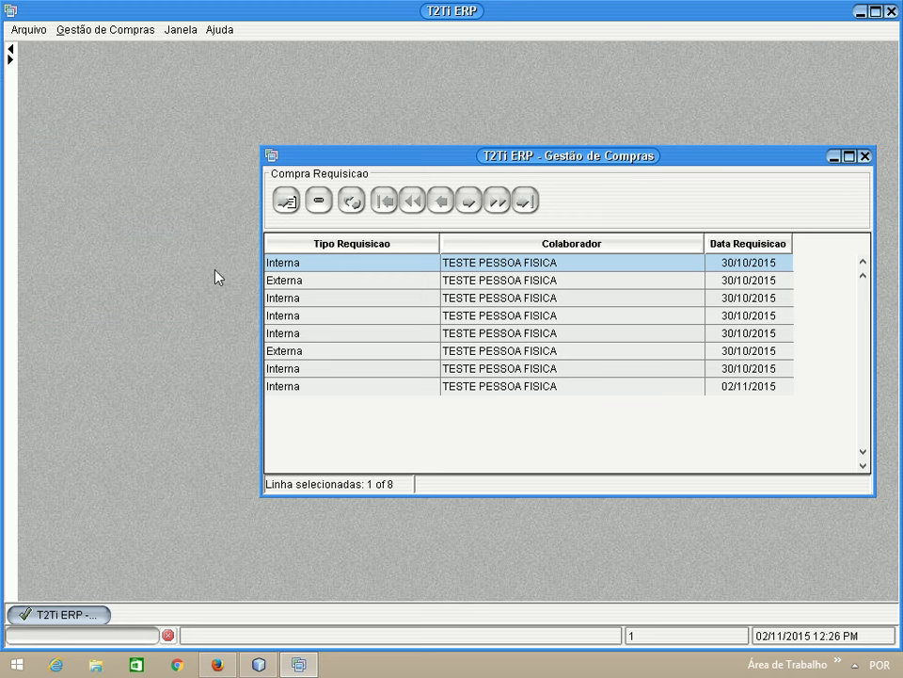
click(286, 201)
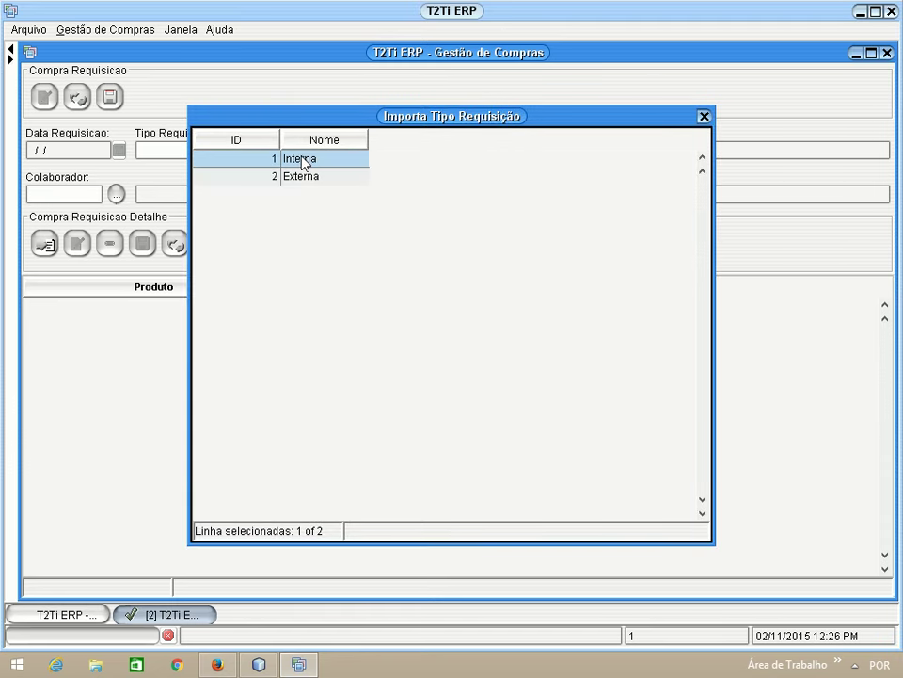
double_click(302, 161)
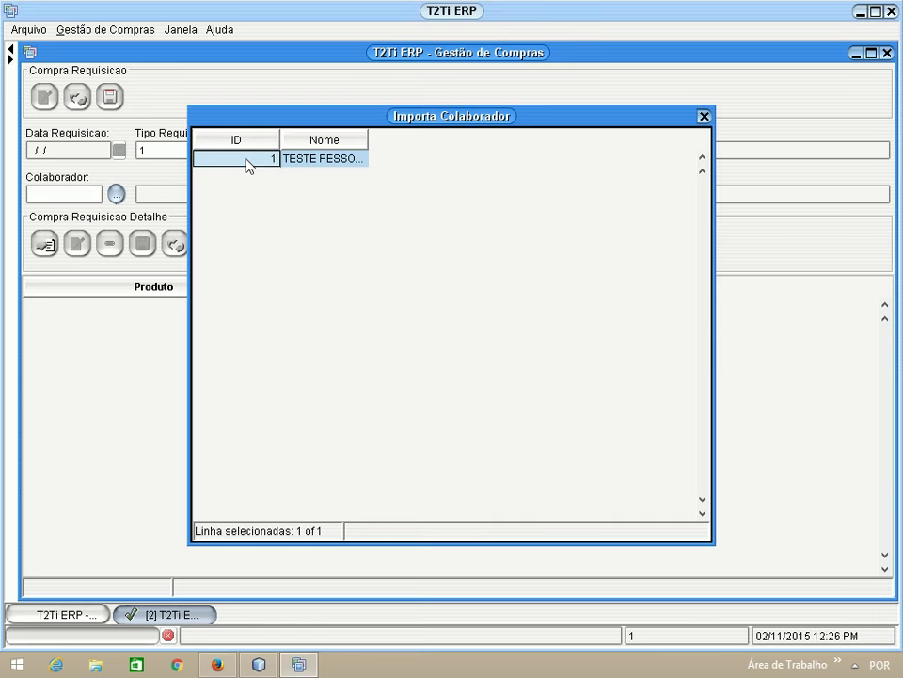
double_click(249, 165)
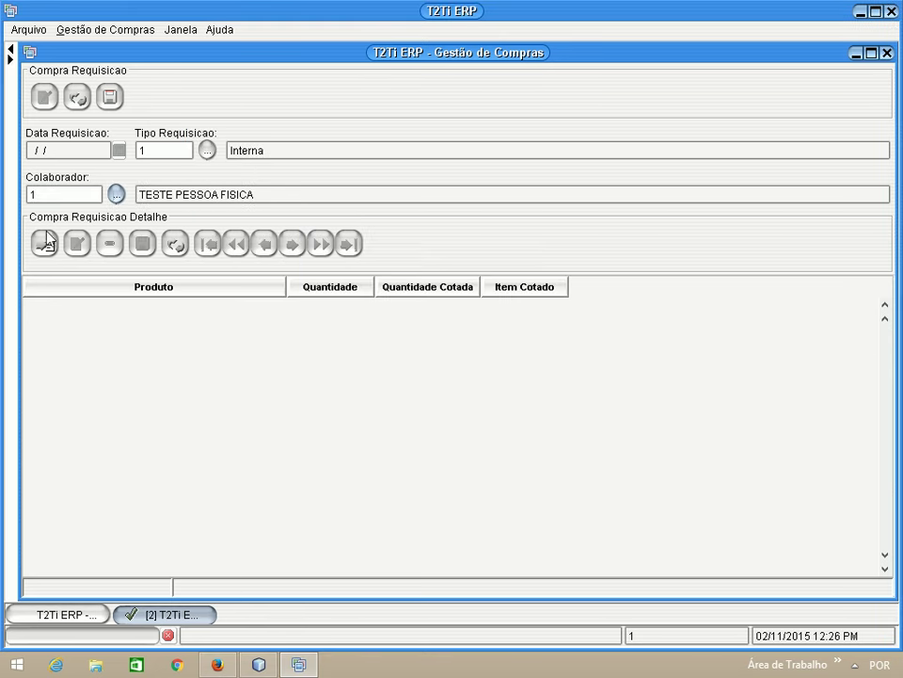
- Add PRODUTO 01 DO SUBGRUPO 01 DO GRUPO 01 to the requisition details with quantity 100 and save the line
click(44, 244)
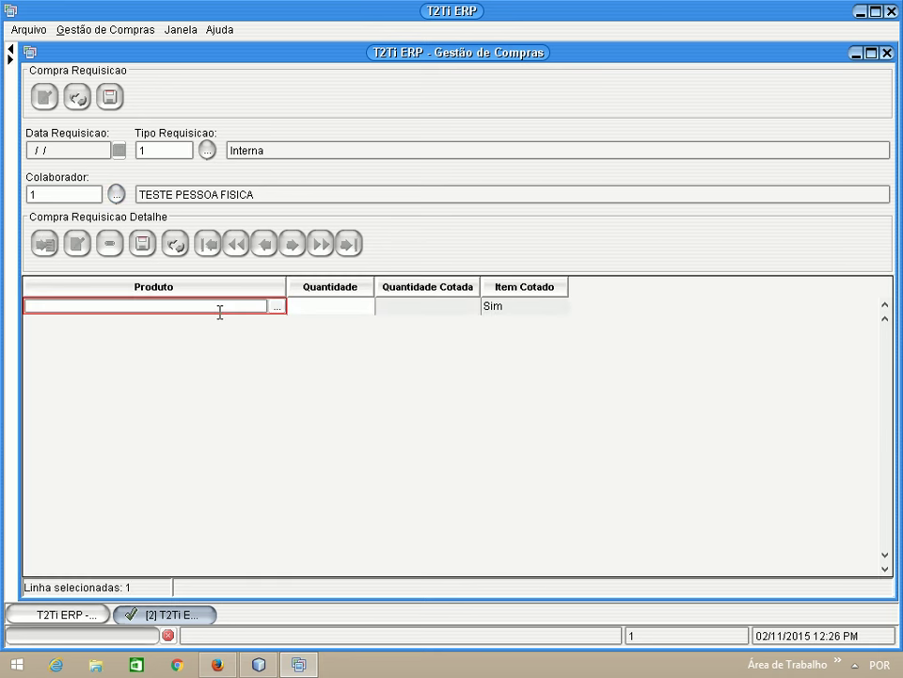
click(273, 306)
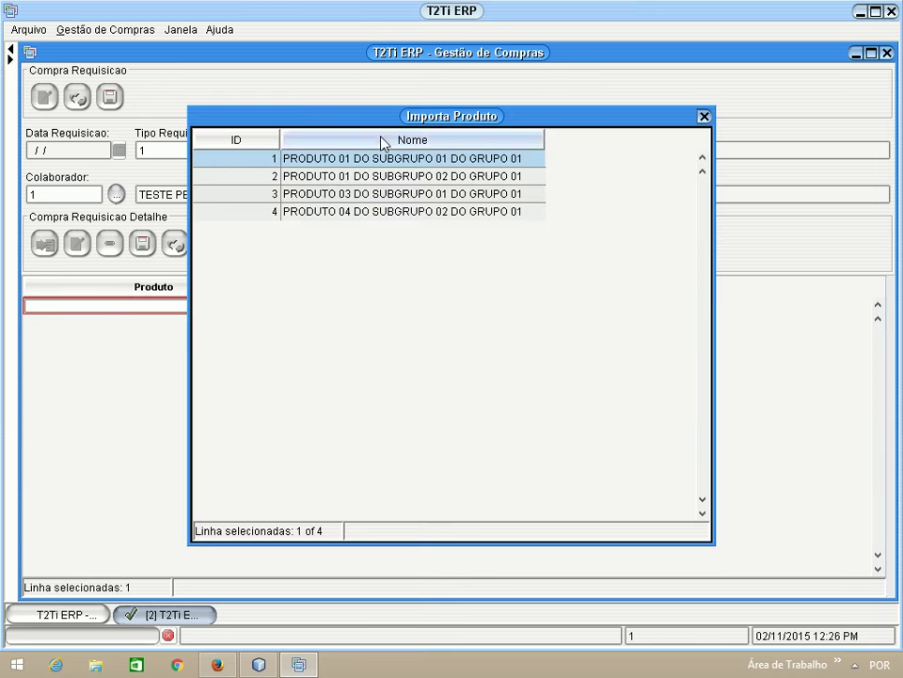
double_click(359, 163)
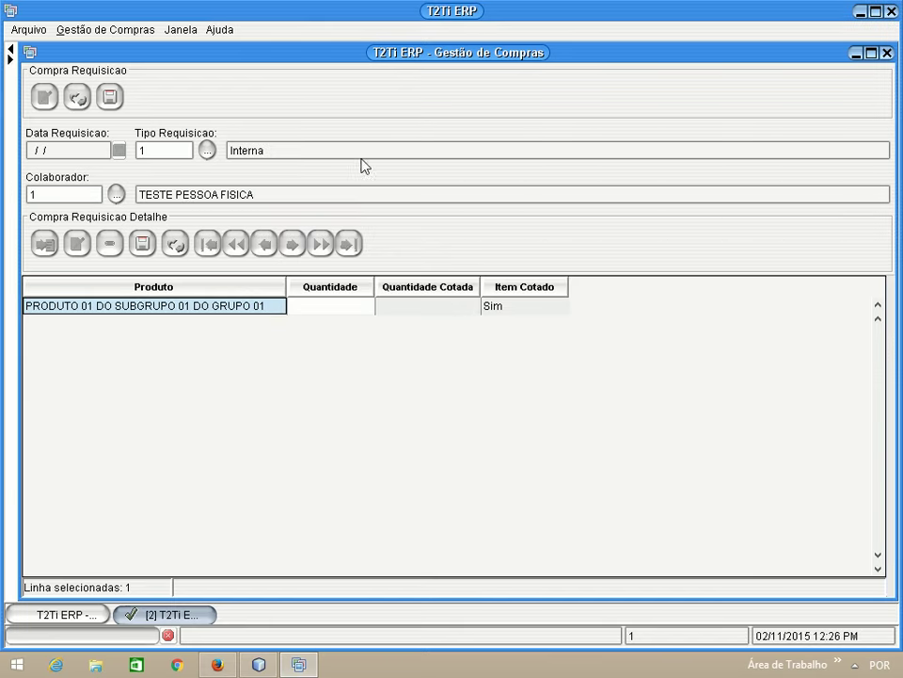
click(329, 306)
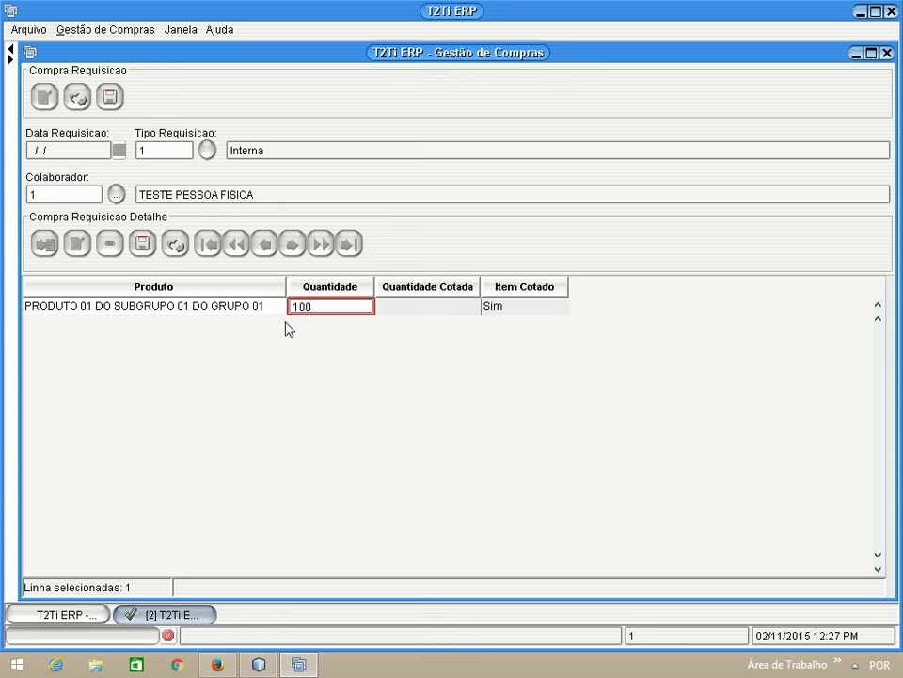
key(Tab)
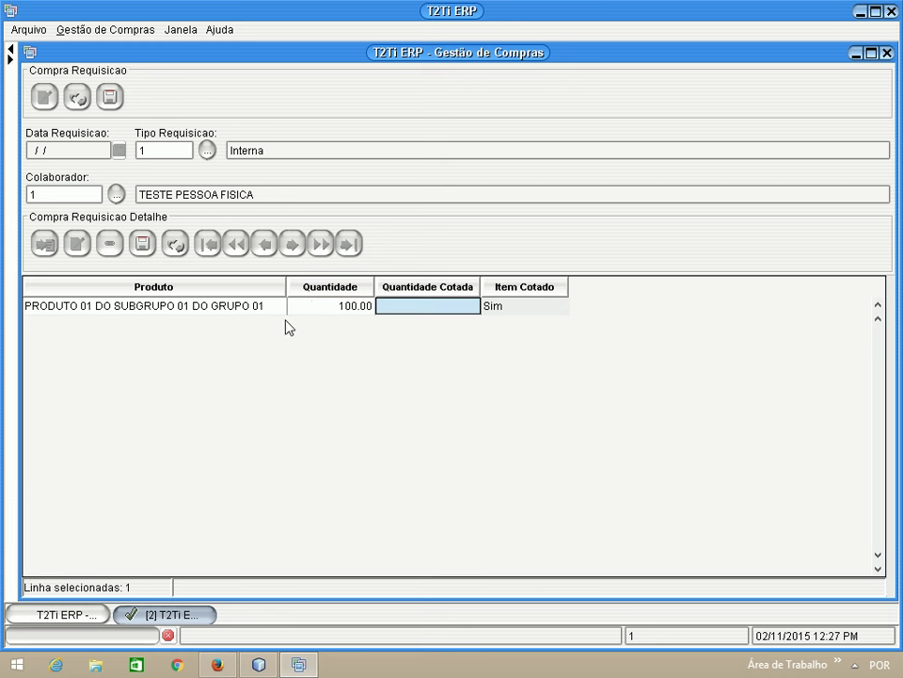
click(142, 244)
- Add PRODUTO 01 DO SUBGRUPO 02 DO GRUPO 01 to the requisition details with quantity 50 and save the line
click(45, 245)
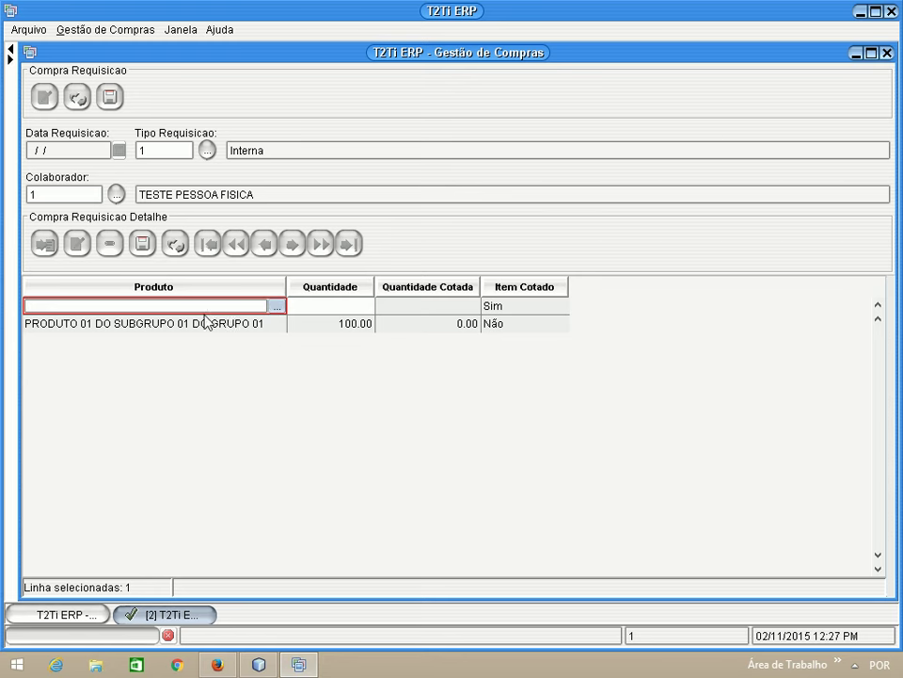
key(F1)
double_click(254, 181)
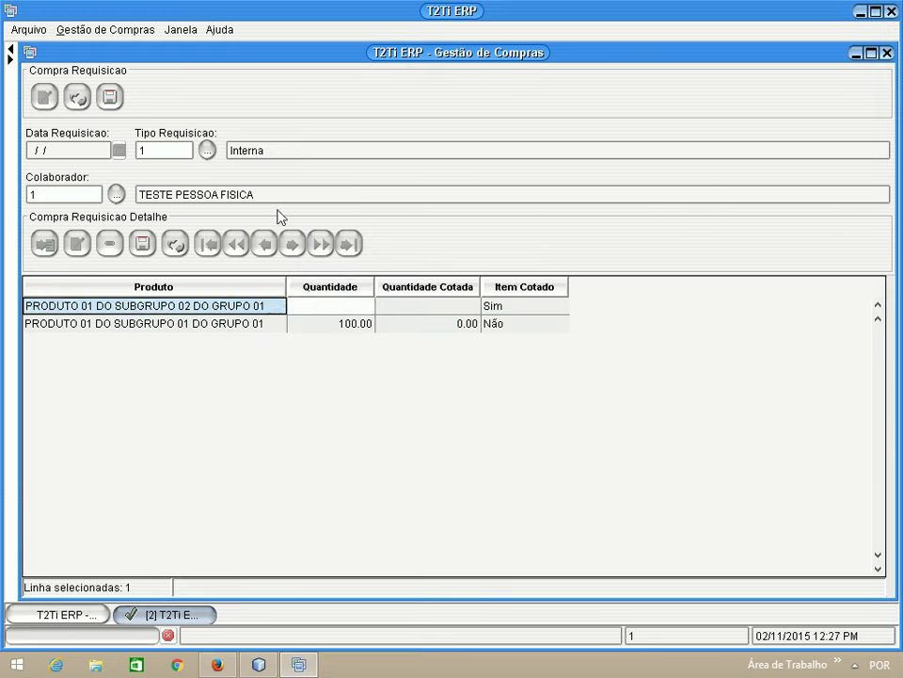
text(50)
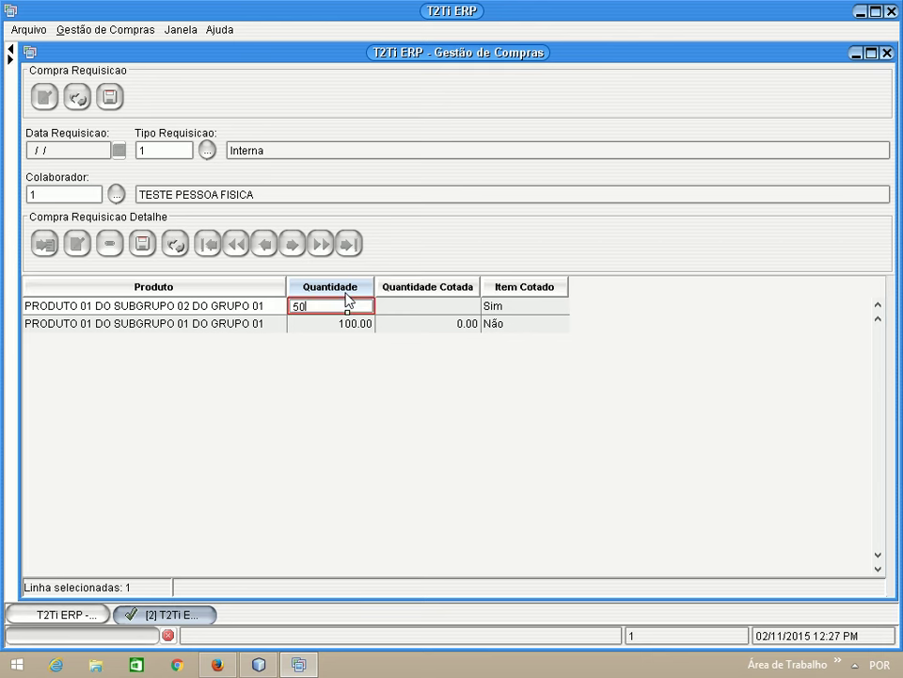
key(Return)
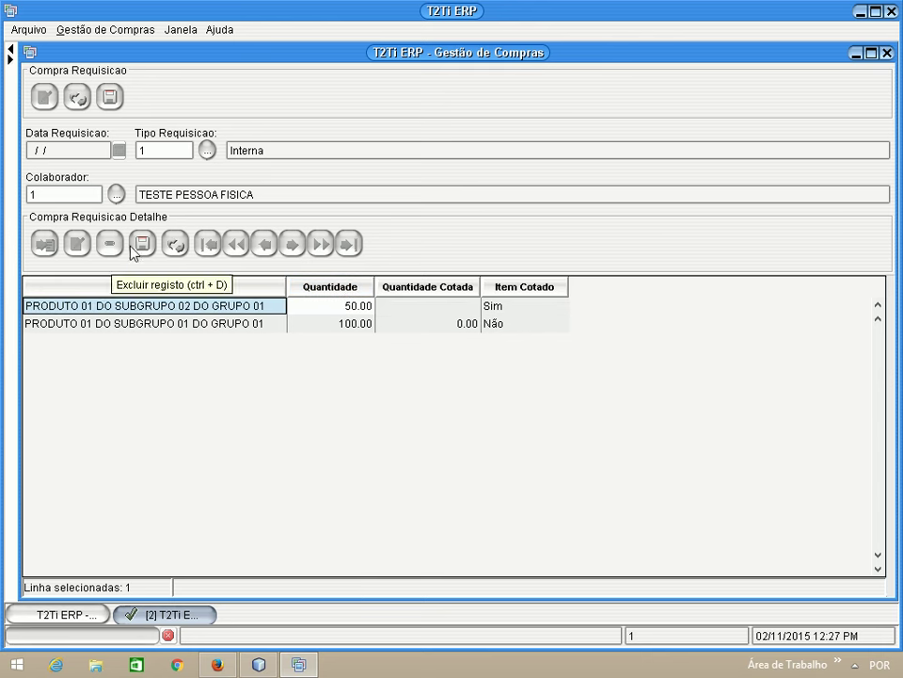
click(141, 244)
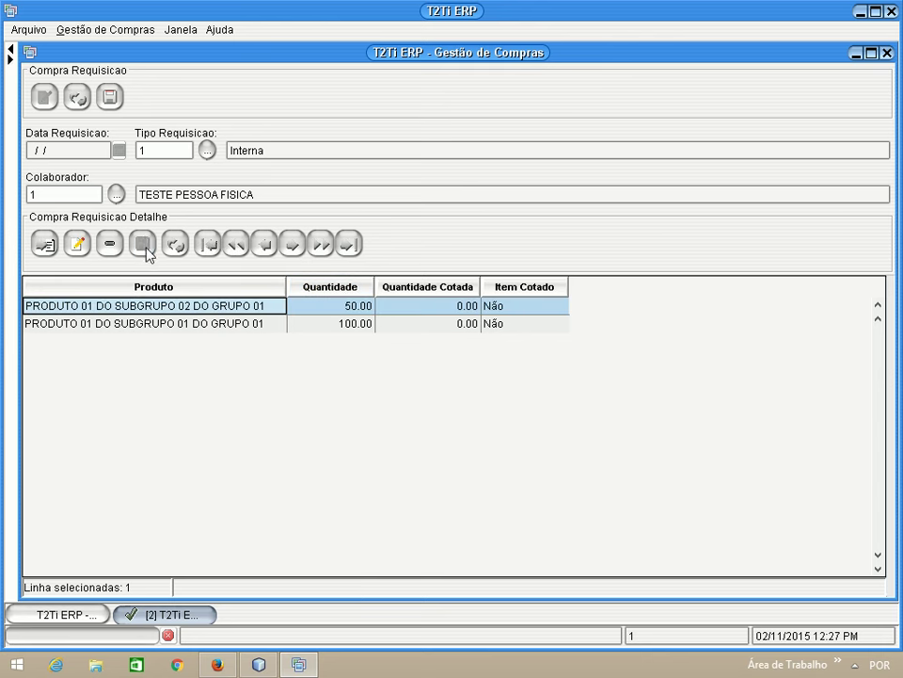
- Save the purchase requisition and close both its form and the requisition list
click(109, 97)
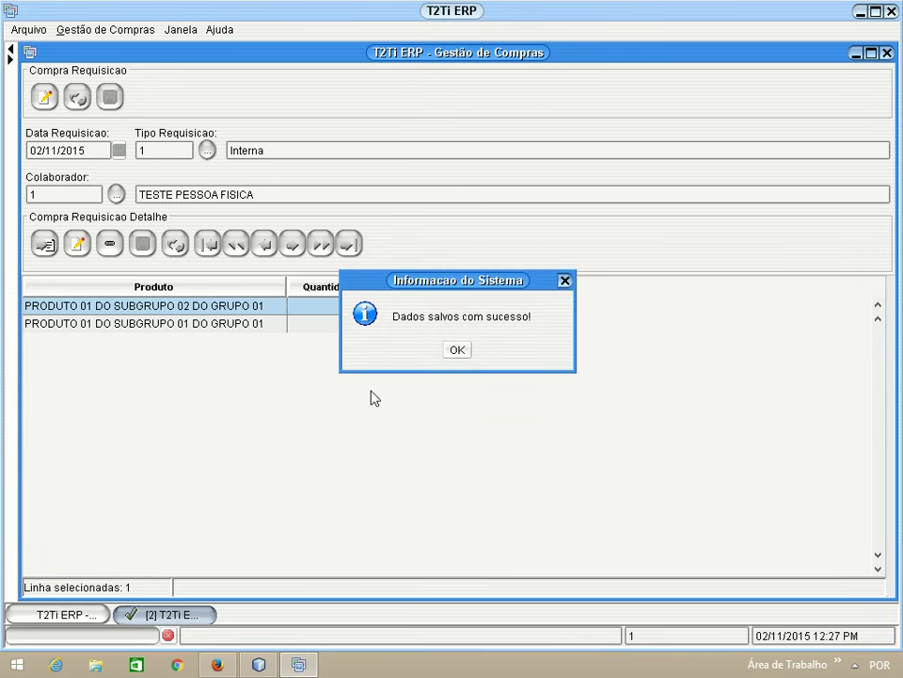
click(456, 350)
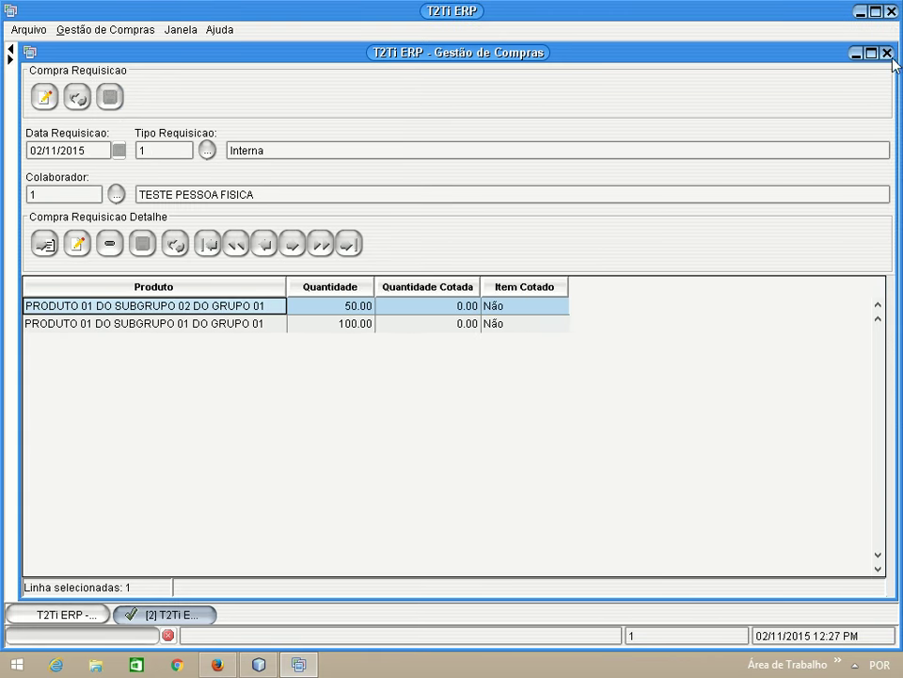
click(888, 54)
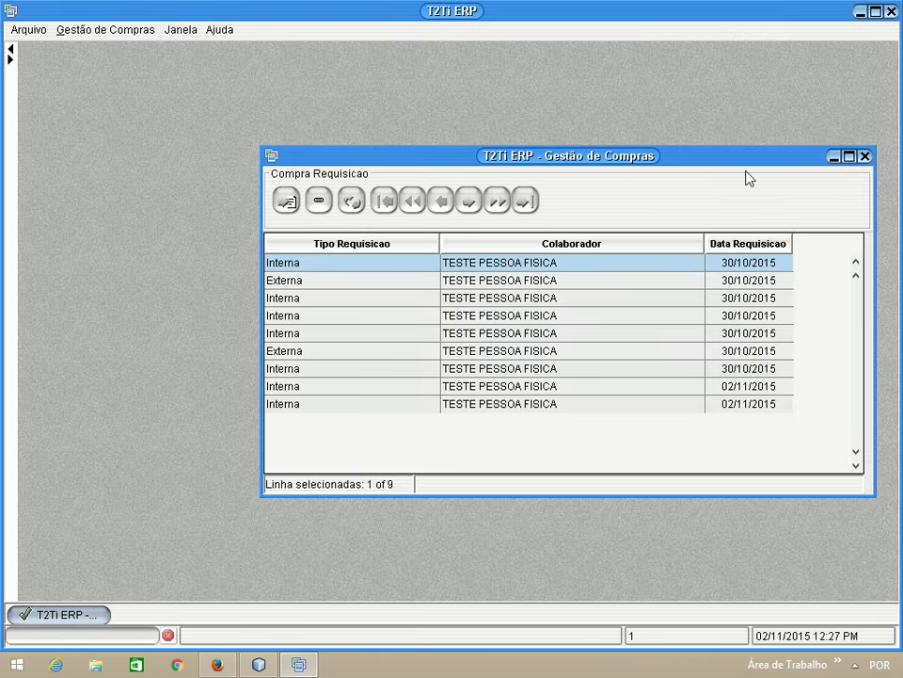
click(864, 157)
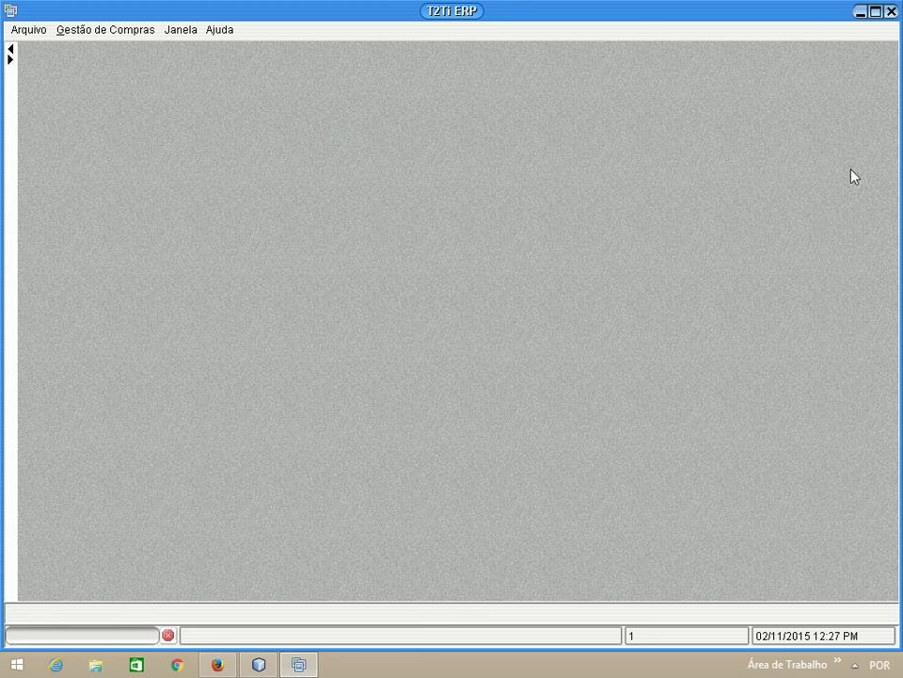
- Start a new purchase quotation (Cotação) dated 24/11/2015 with the description "Nova cotação"
click(14, 58)
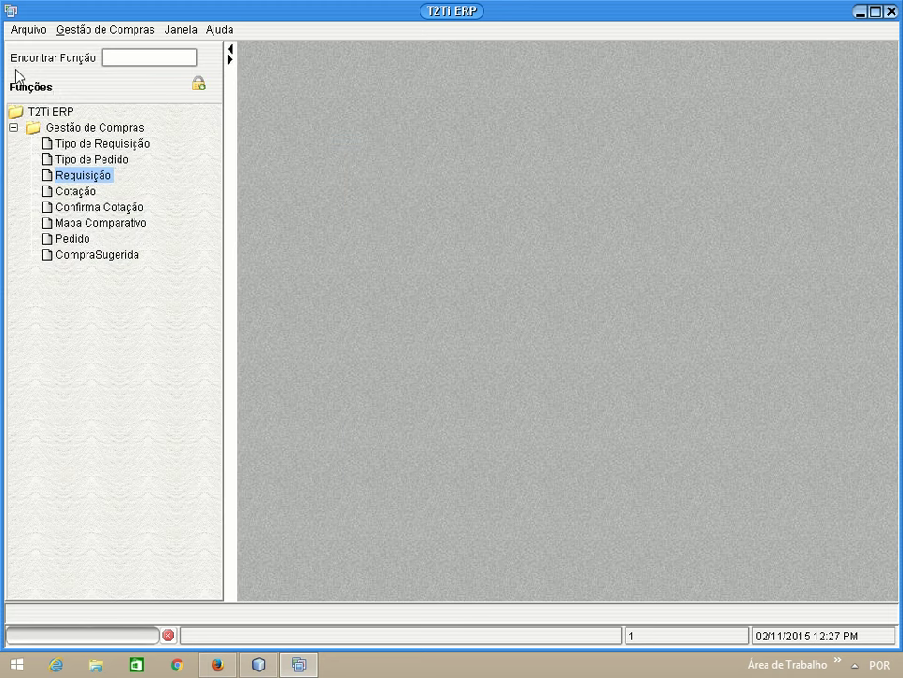
double_click(77, 191)
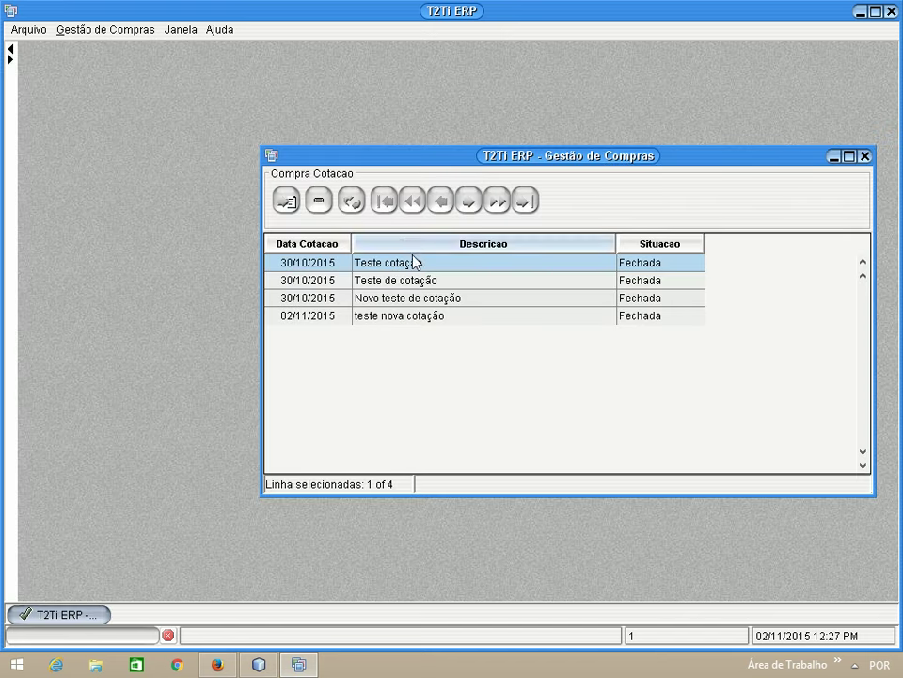
click(286, 201)
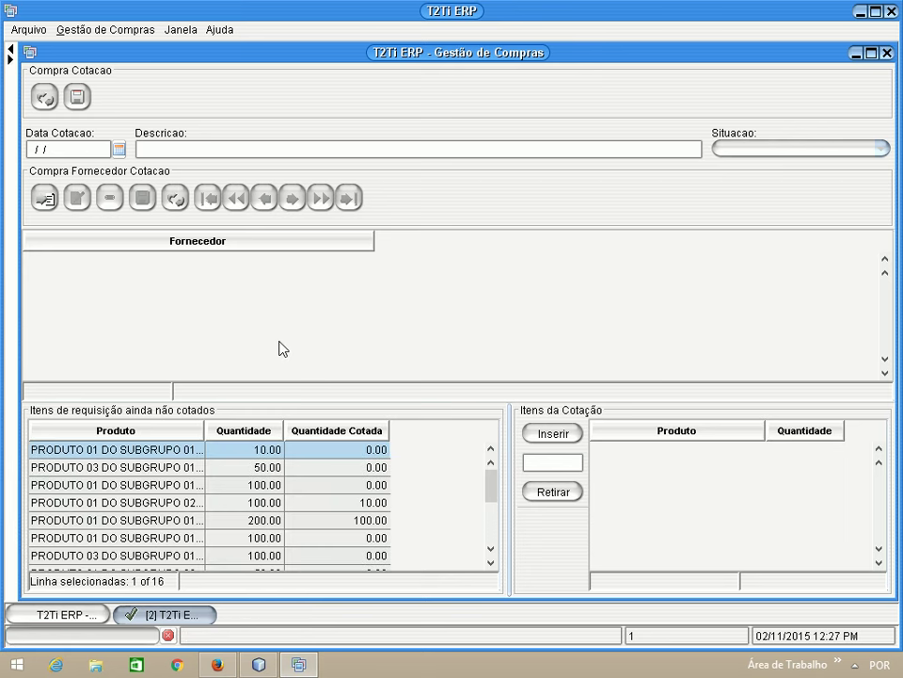
click(120, 149)
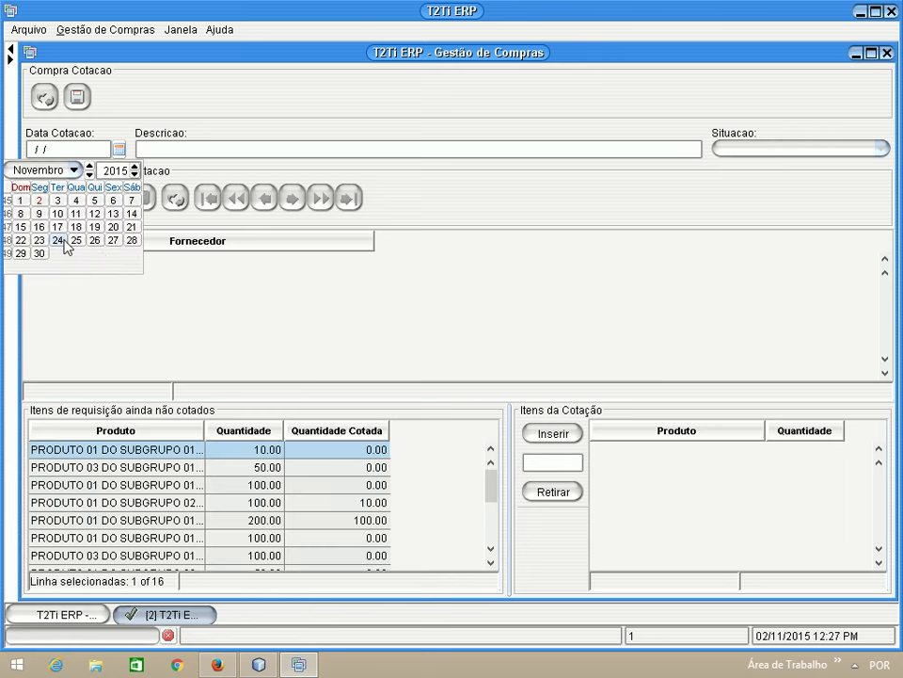
click(61, 241)
click(187, 151)
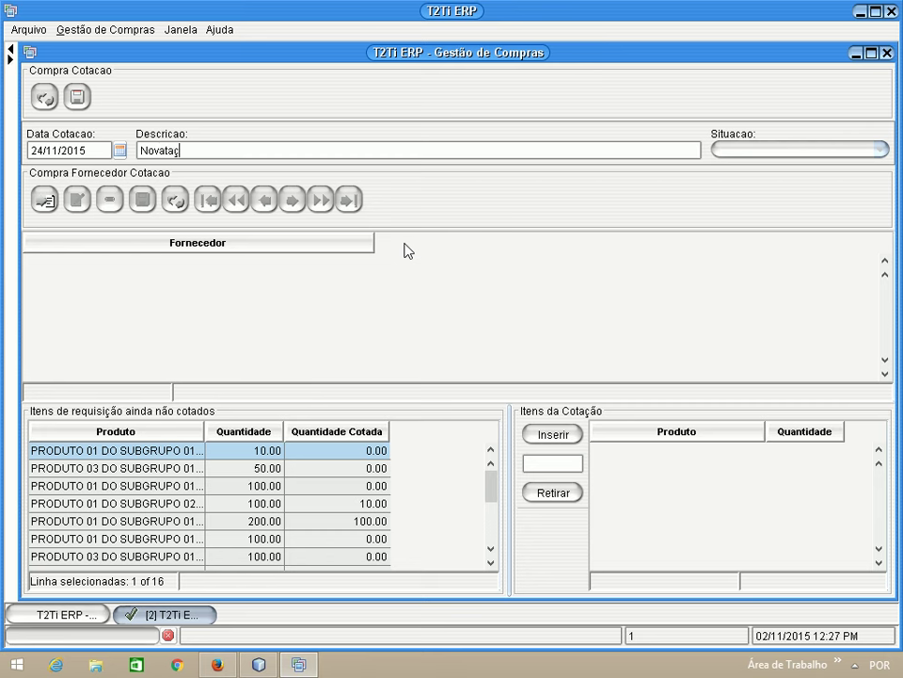
text(Nova cotação)
key(Tab)
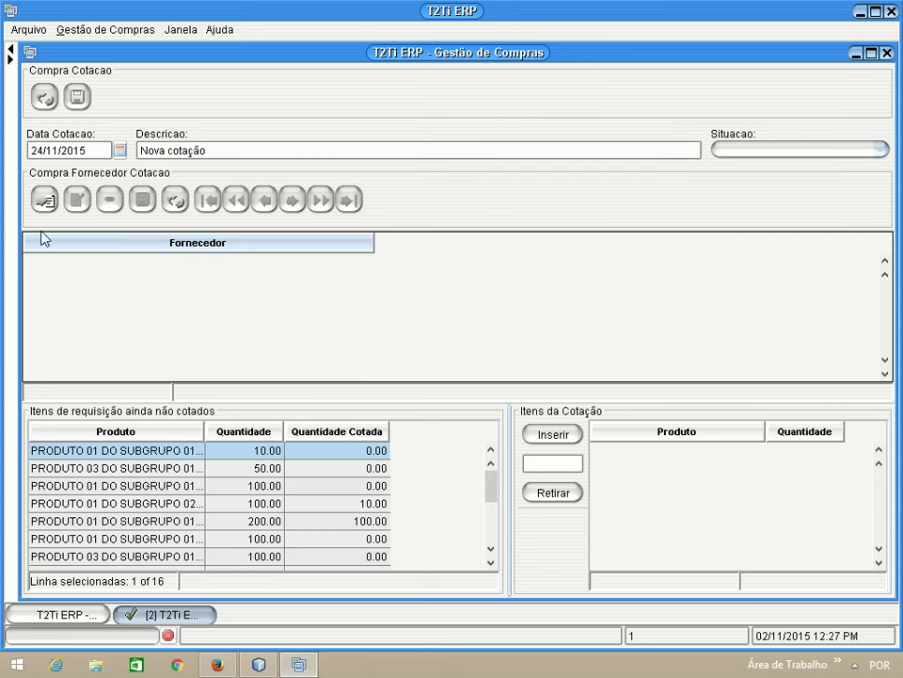
- Add the suppliers with IDs 1 and 2 to the quotation's supplier list
mouse_move(10, 181)
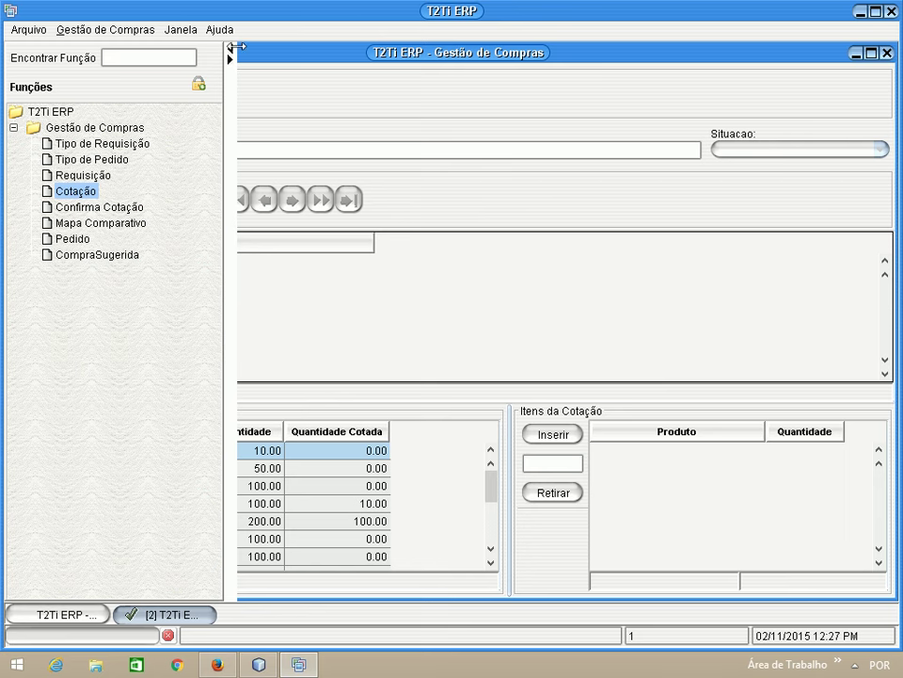
click(47, 202)
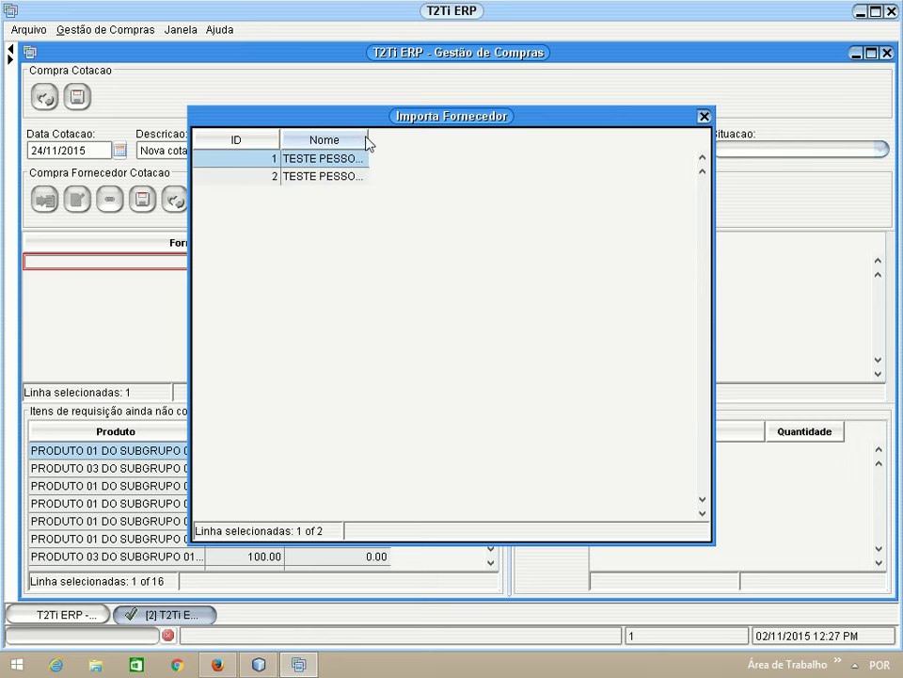
drag(368, 139, 452, 150)
double_click(404, 159)
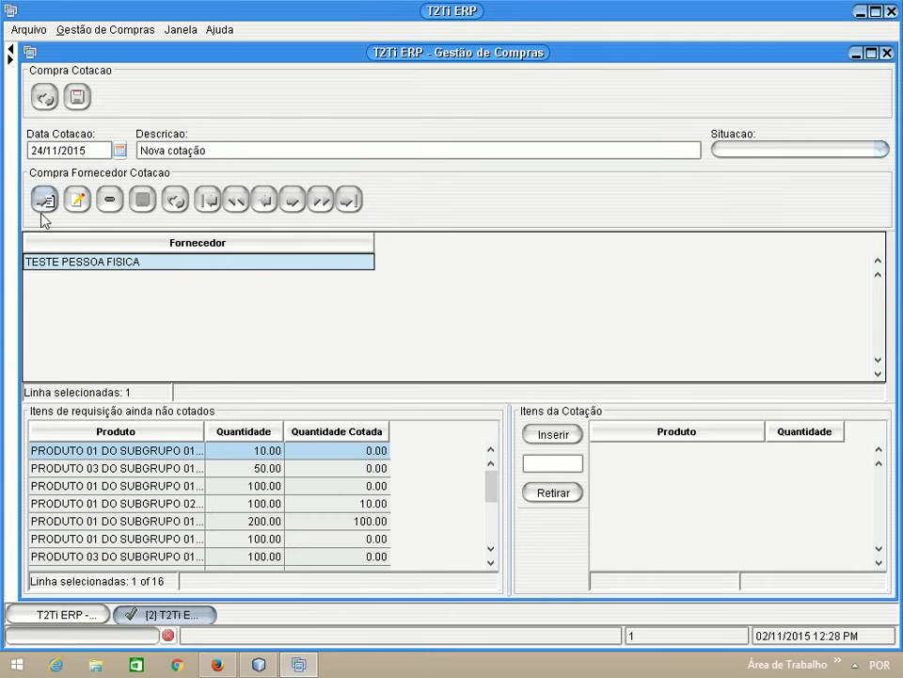
click(43, 199)
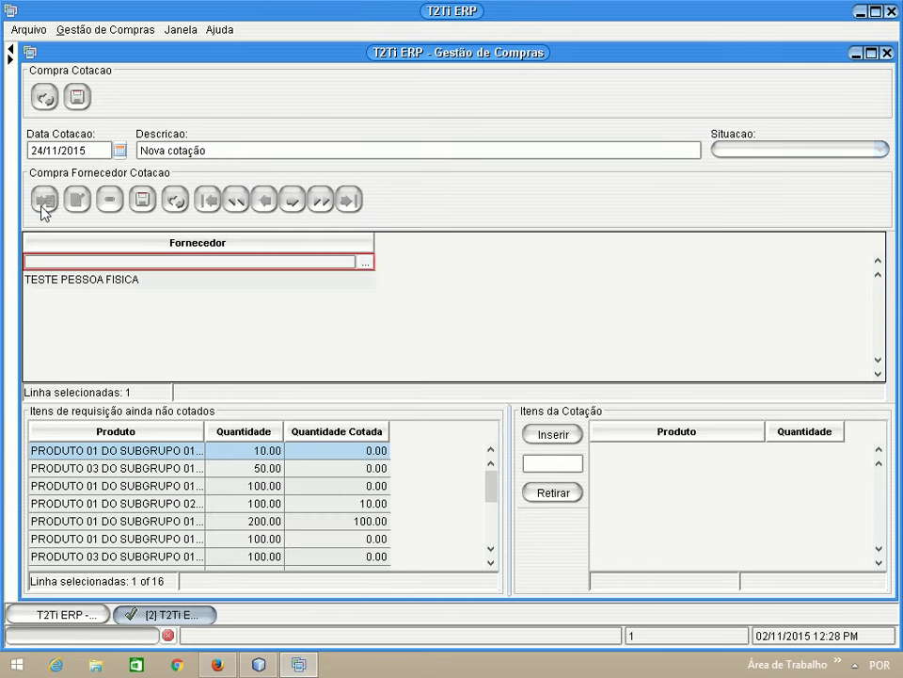
click(368, 262)
double_click(369, 179)
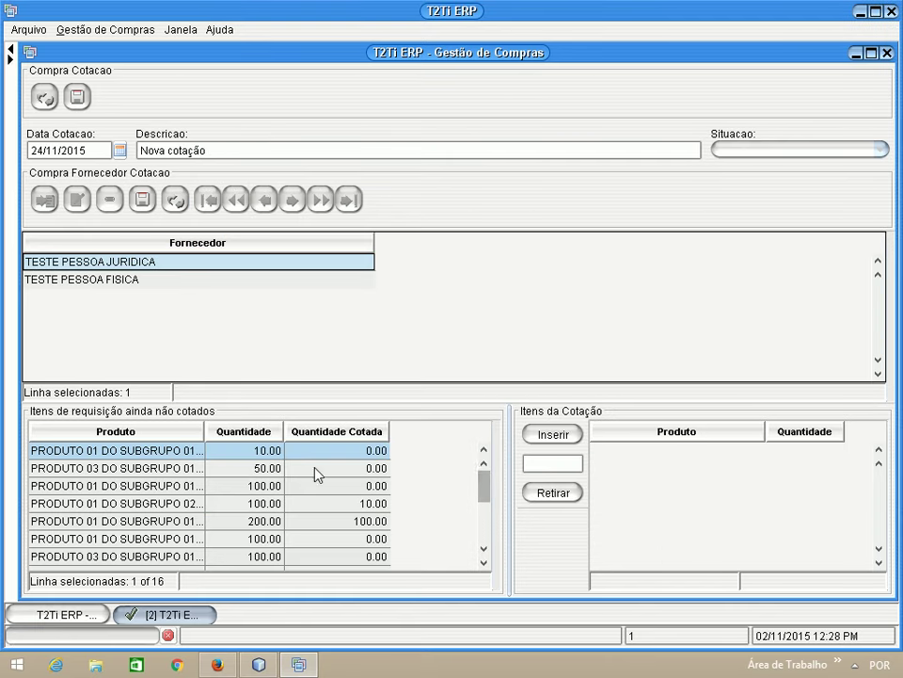
- Insert the second-to-last unquoted requisition item, a PRODUTO 01 DO SUBGRUPO 02, into the quotation items with quantity 50
drag(486, 490, 482, 534)
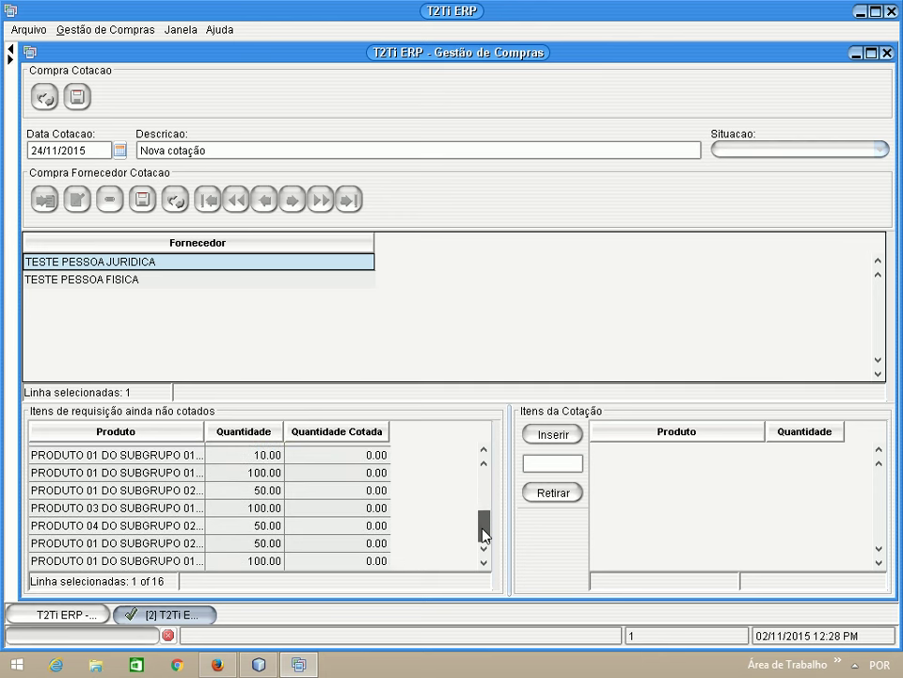
drag(204, 430, 241, 429)
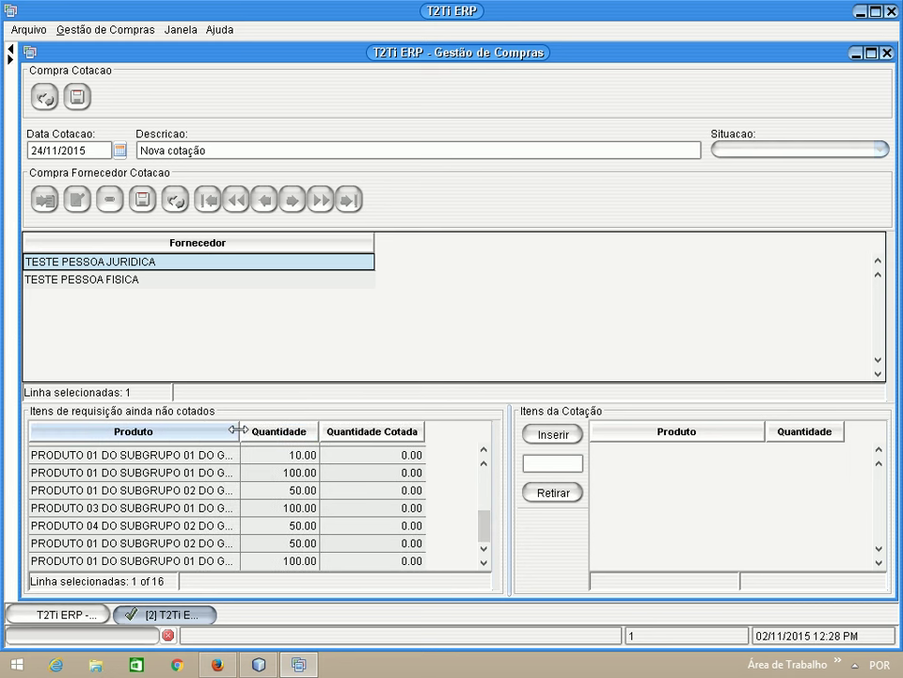
click(181, 546)
click(121, 560)
click(113, 545)
click(112, 560)
click(113, 545)
click(112, 561)
click(113, 544)
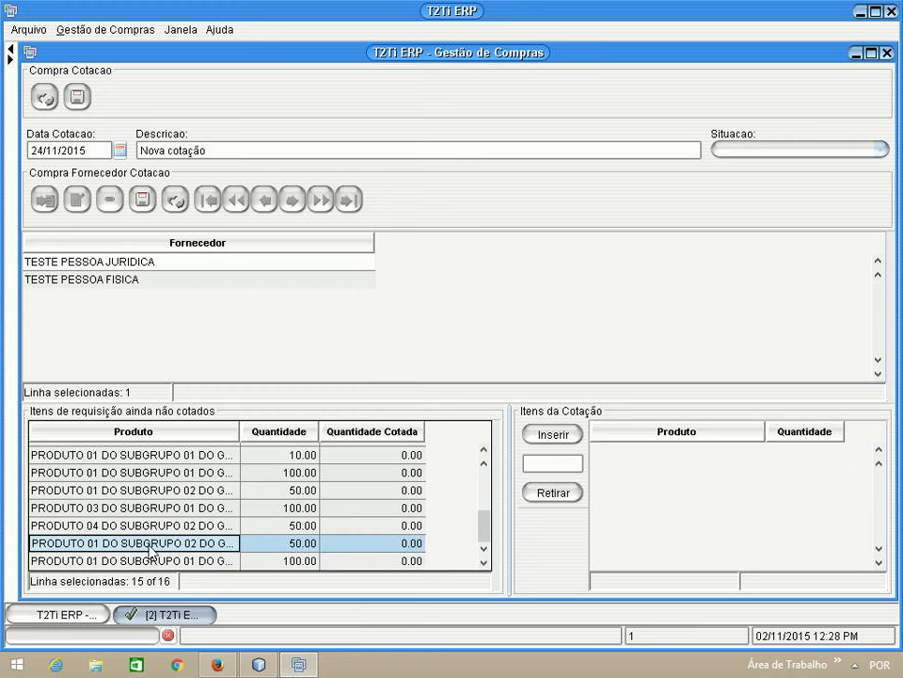
drag(483, 538, 385, 540)
click(530, 469)
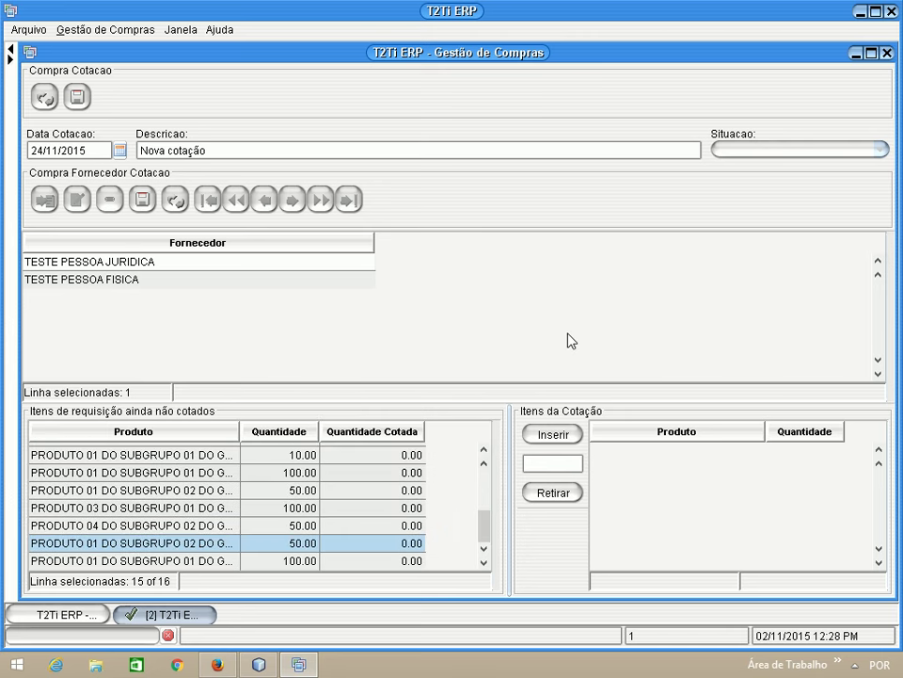
click(555, 435)
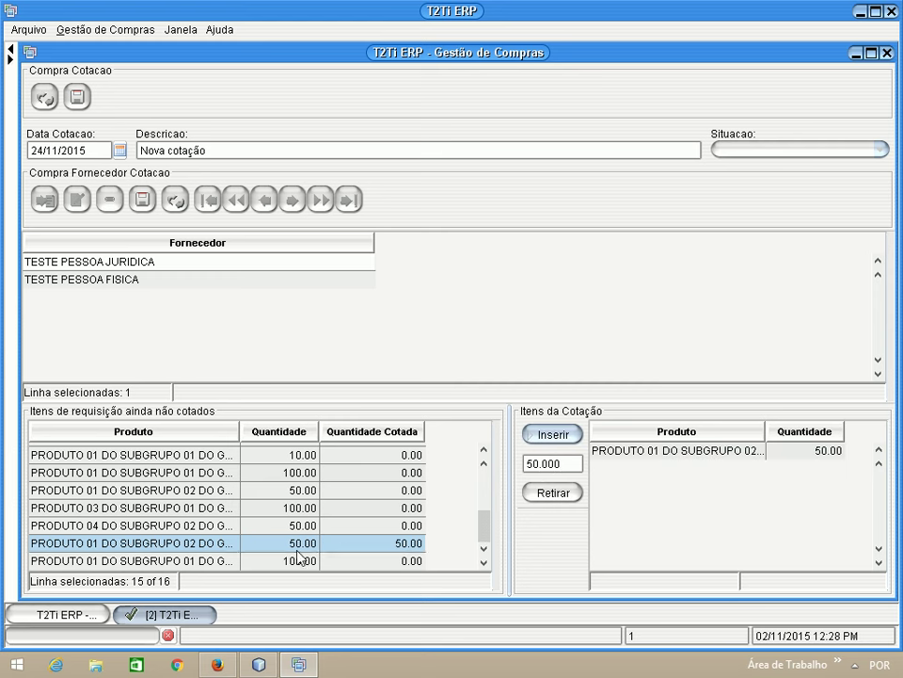
- Insert the last unquoted requisition item, a PRODUTO 01 DO SUBGRUPO 01, into the quotation items with quantity 100
click(252, 561)
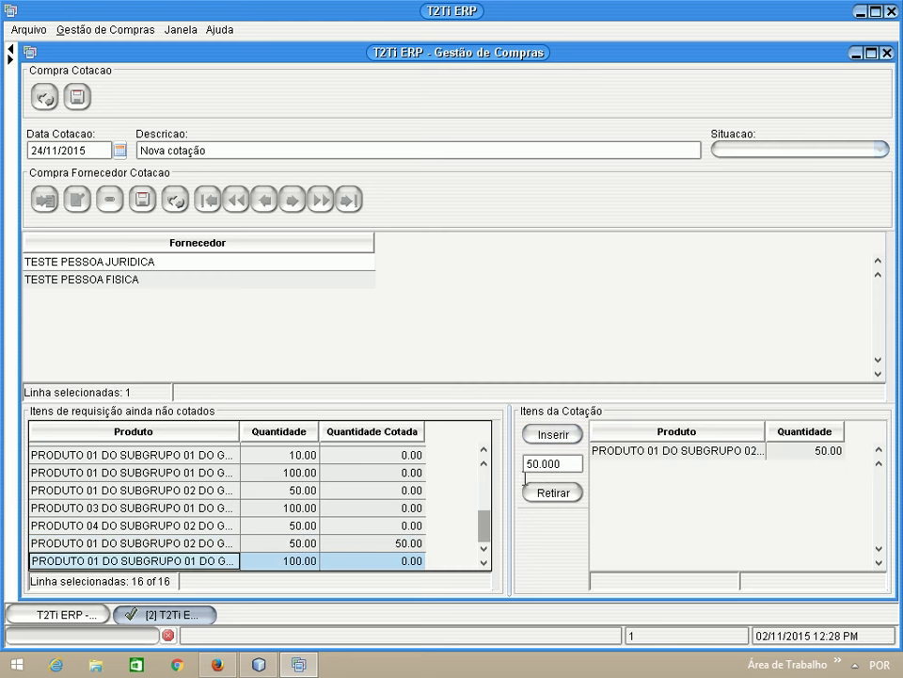
click(568, 462)
text(1)
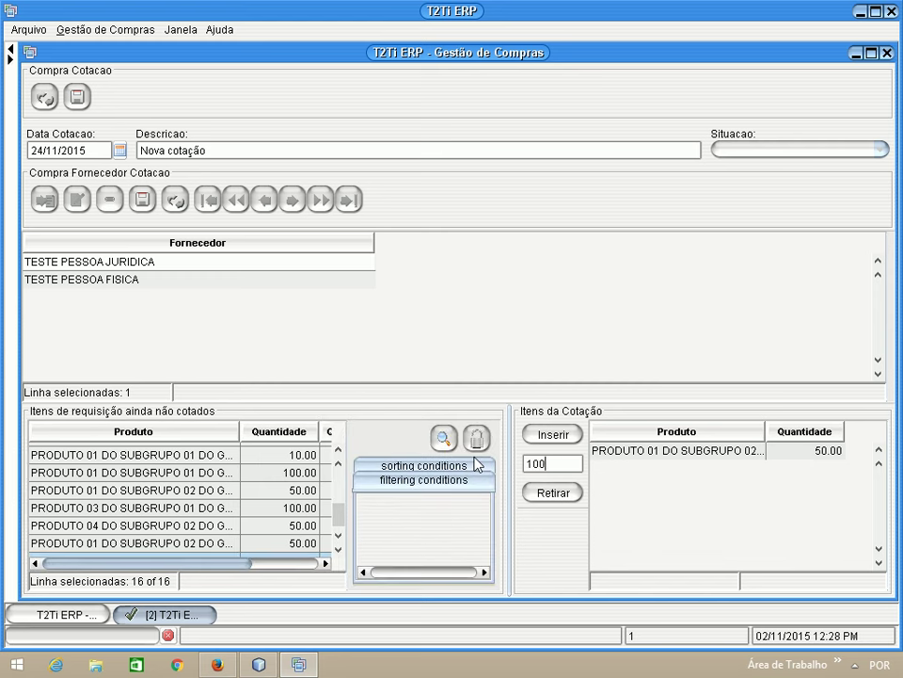
text(00)
click(553, 436)
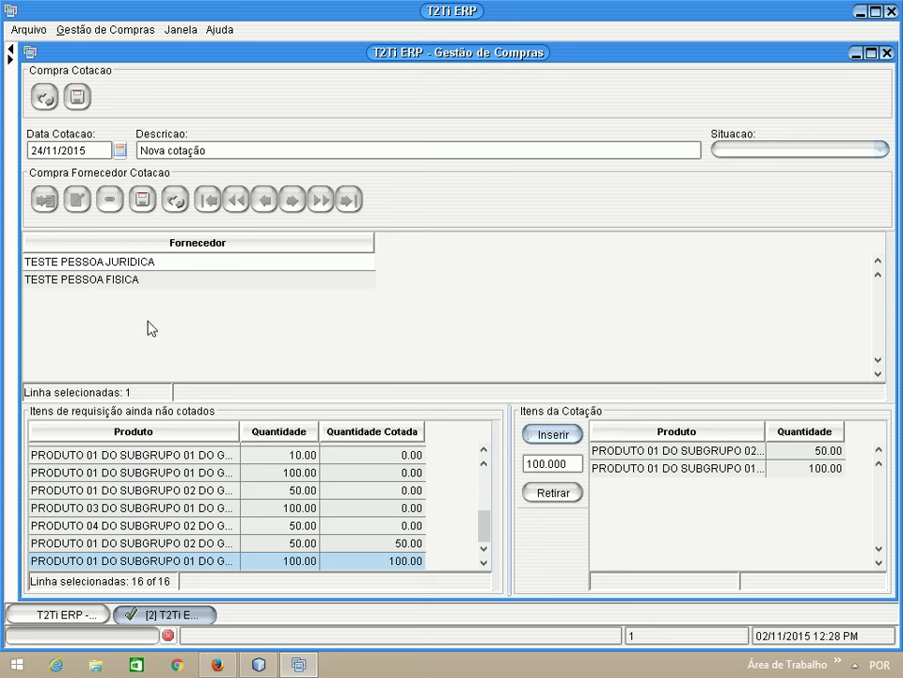
- Try to save the quotation while its supplier entries are still unsaved
click(77, 98)
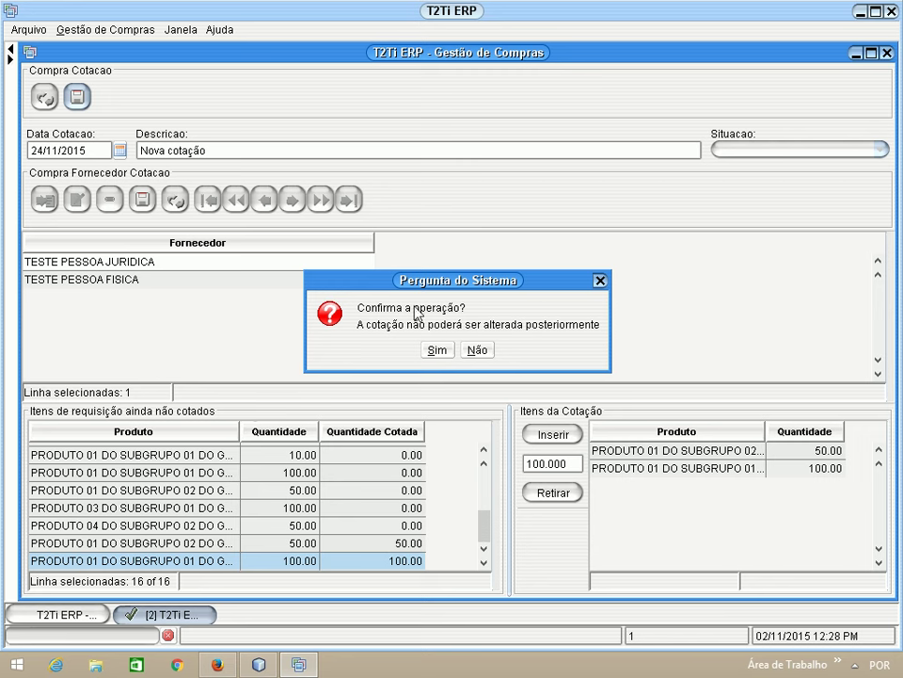
click(436, 350)
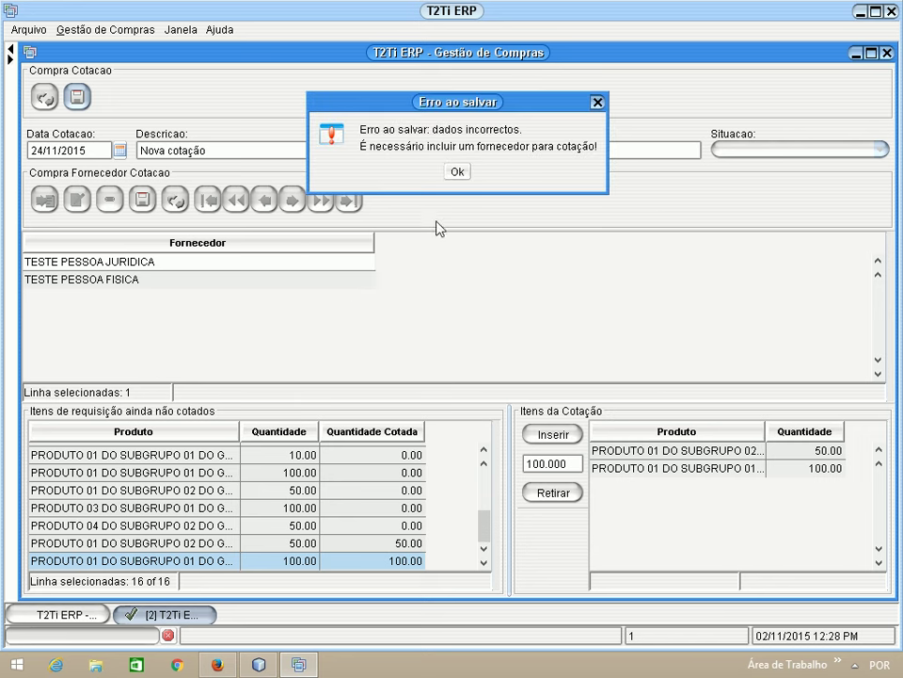
click(456, 173)
- Save the supplier entries, save the quotation with confirmation, and close the quotation list
click(142, 200)
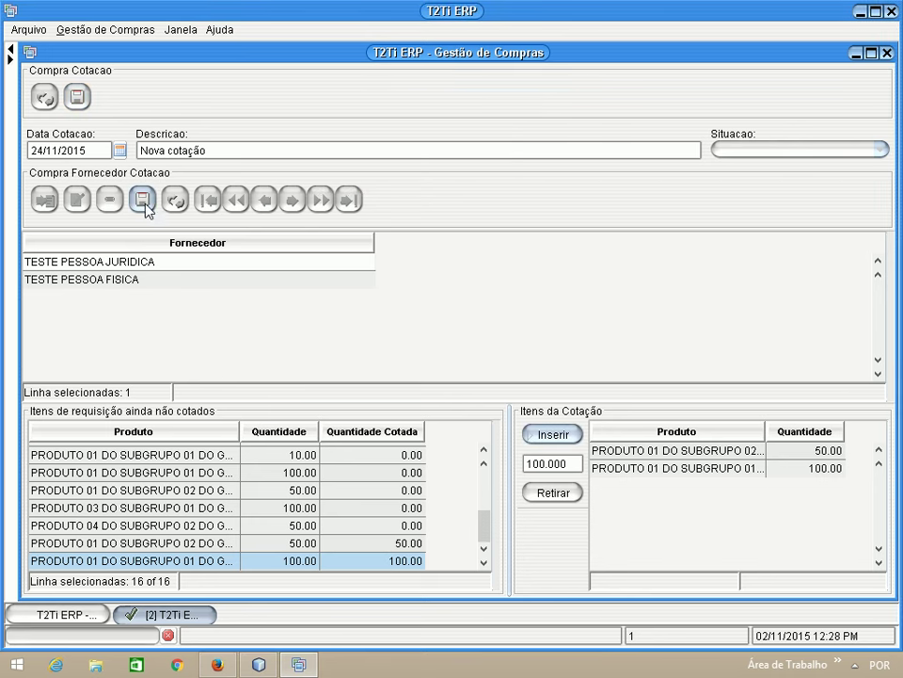
click(76, 97)
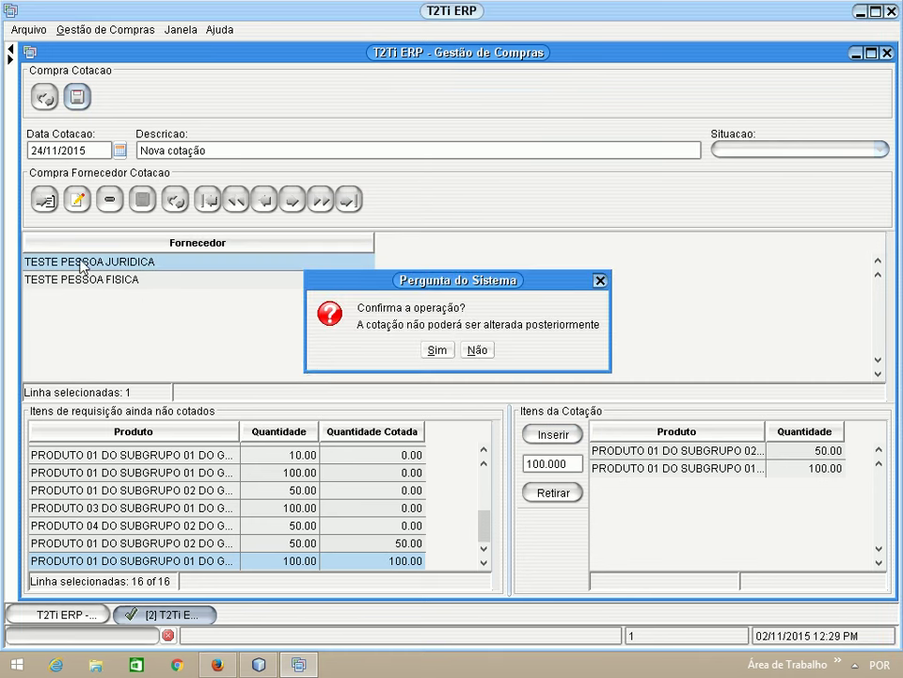
click(438, 351)
click(456, 351)
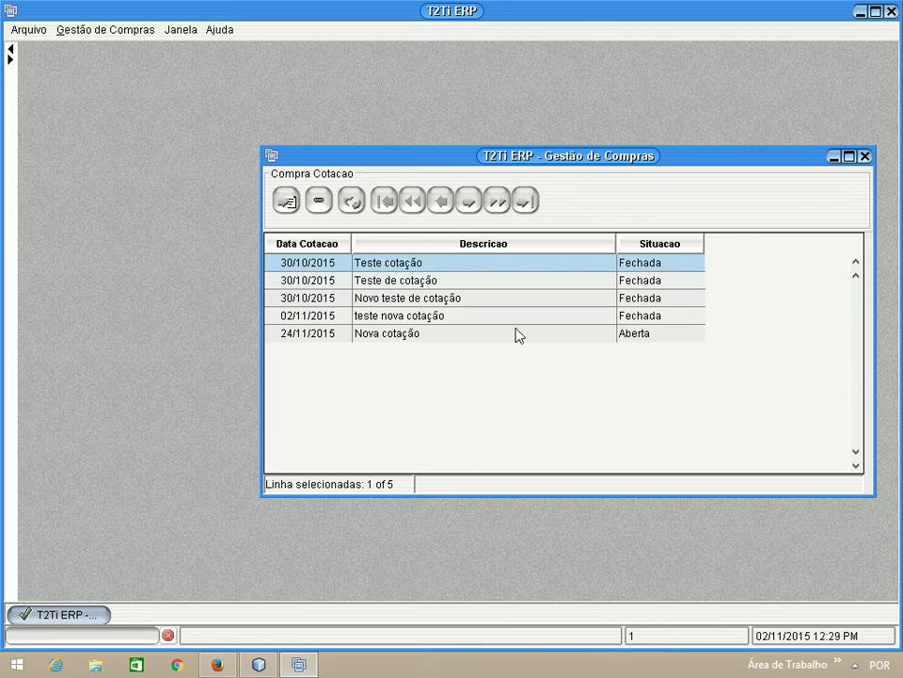
click(409, 335)
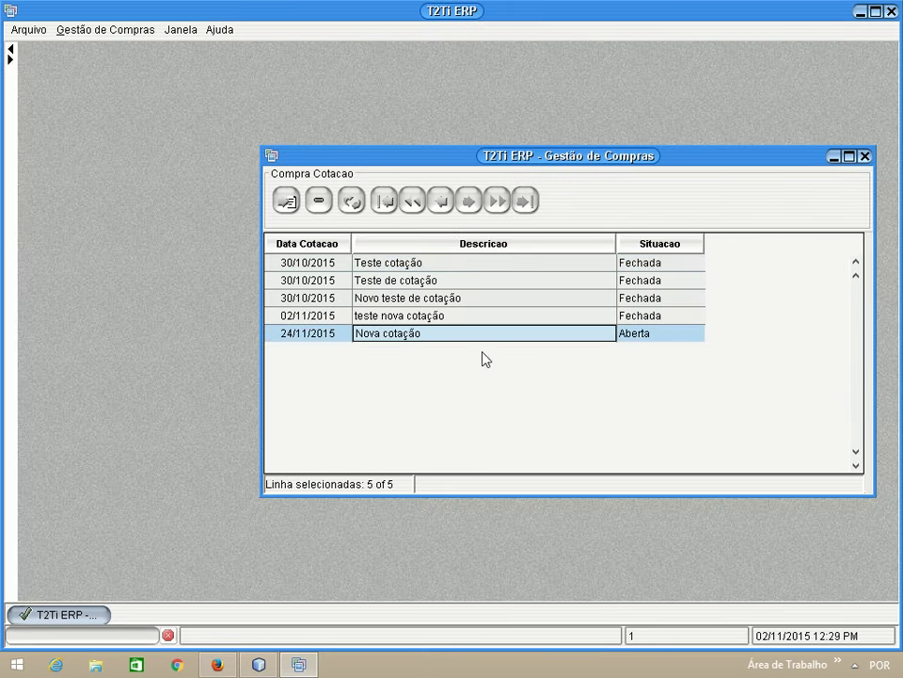
click(866, 156)
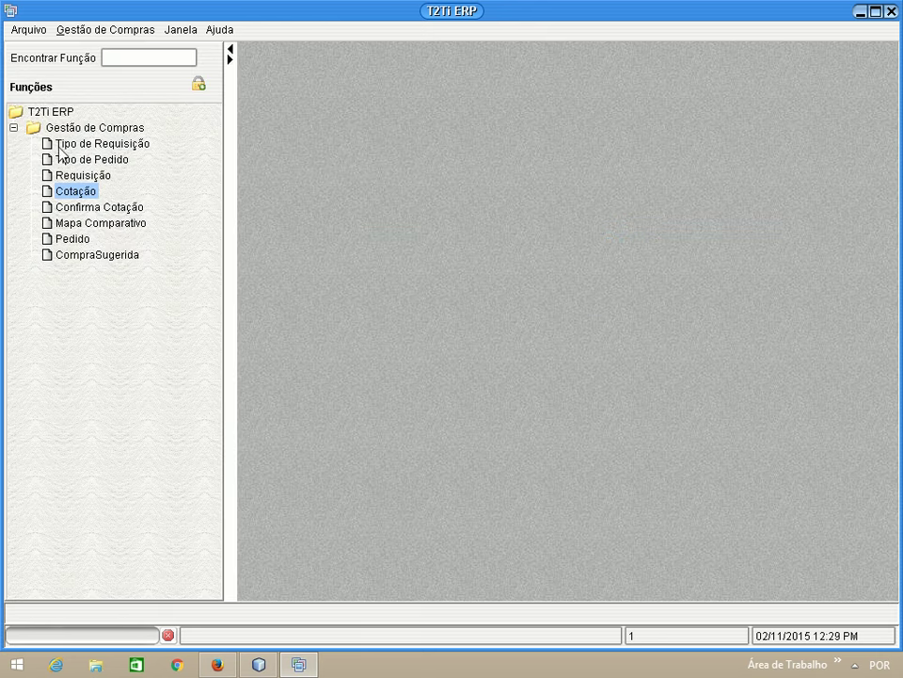
- Open "Nova cotação" in Confirma Cotação and export the suppliers' quotation files
double_click(99, 207)
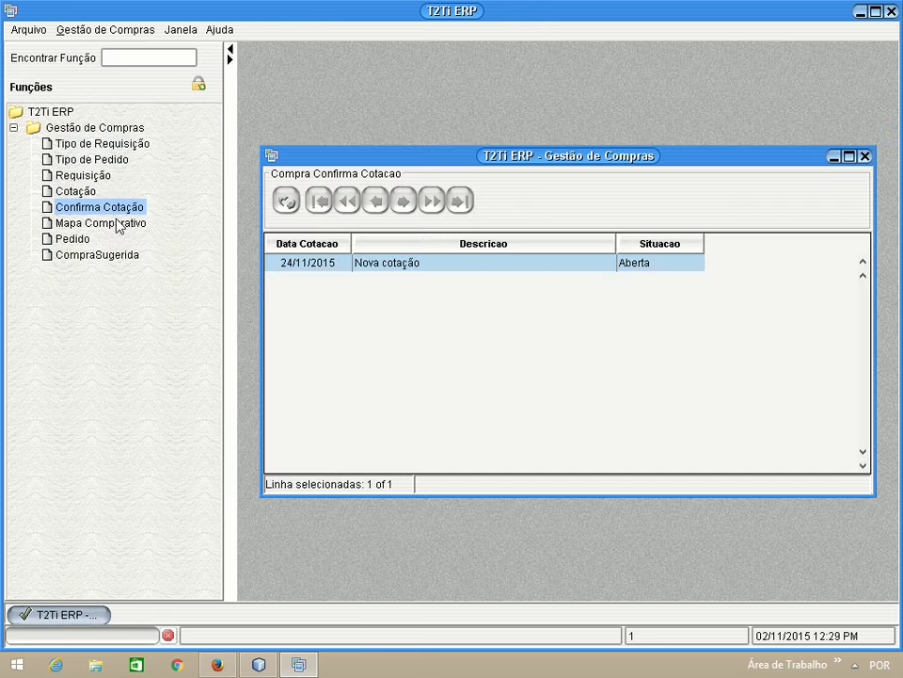
double_click(394, 265)
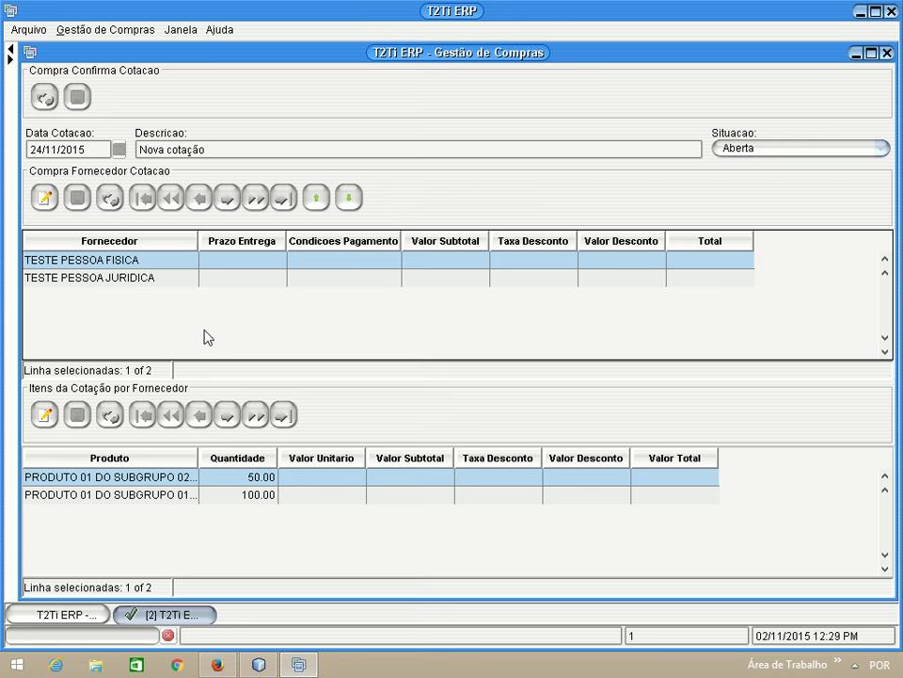
click(318, 199)
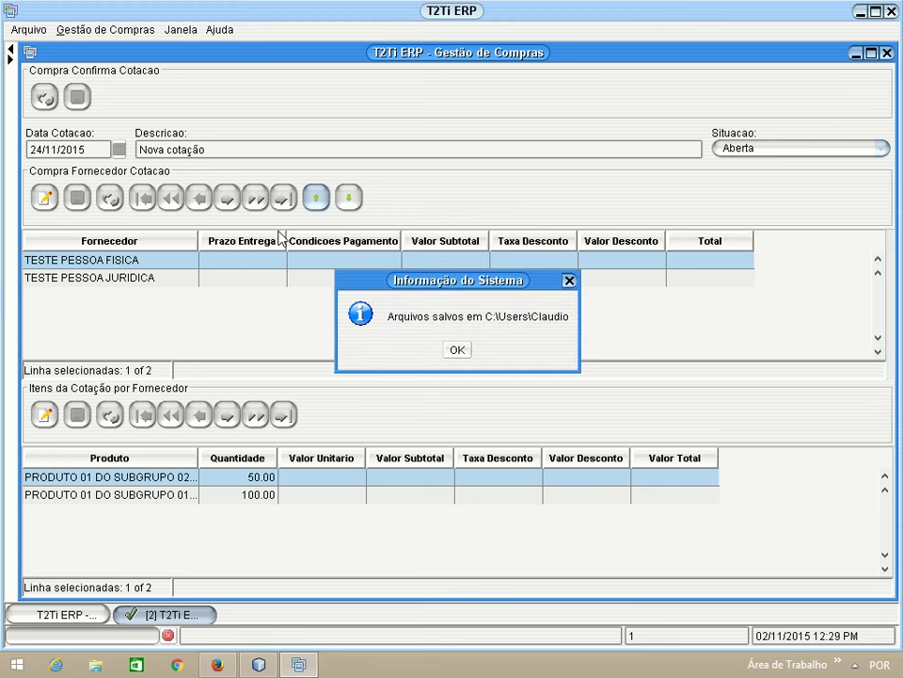
click(457, 349)
- In File Explorer, transfer Fornecedor_5_9.csv and Fornecedor_5_10.csv from the user's profile folder under C:\Usuários to Downloads
click(98, 665)
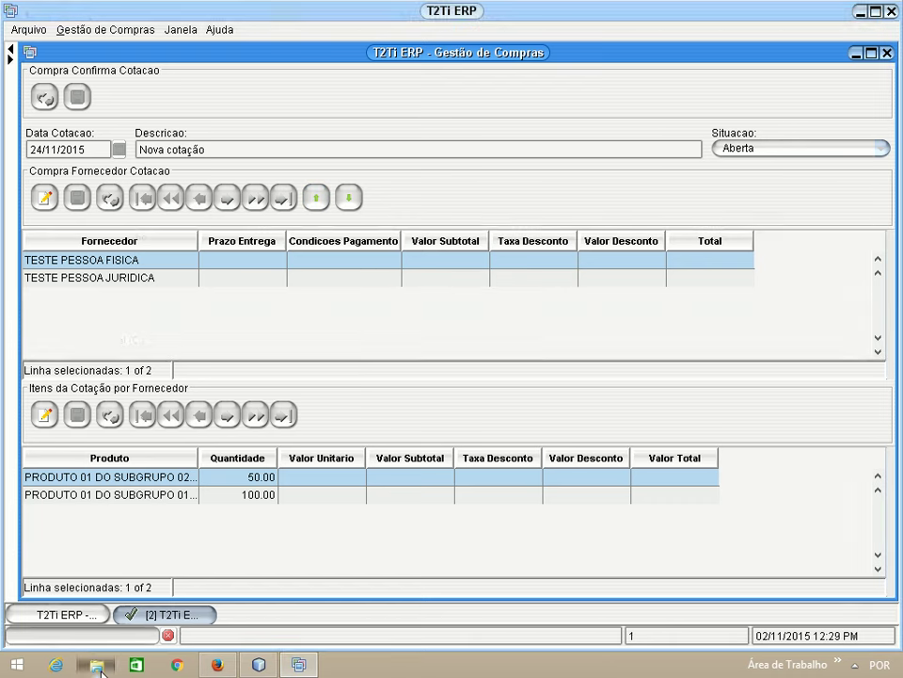
click(94, 351)
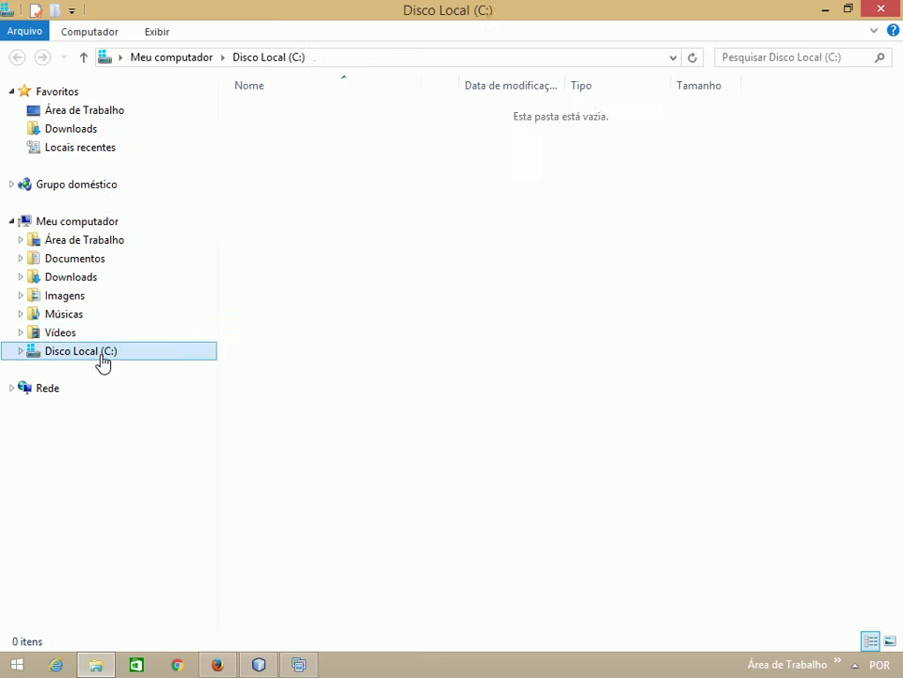
click(279, 540)
double_click(280, 540)
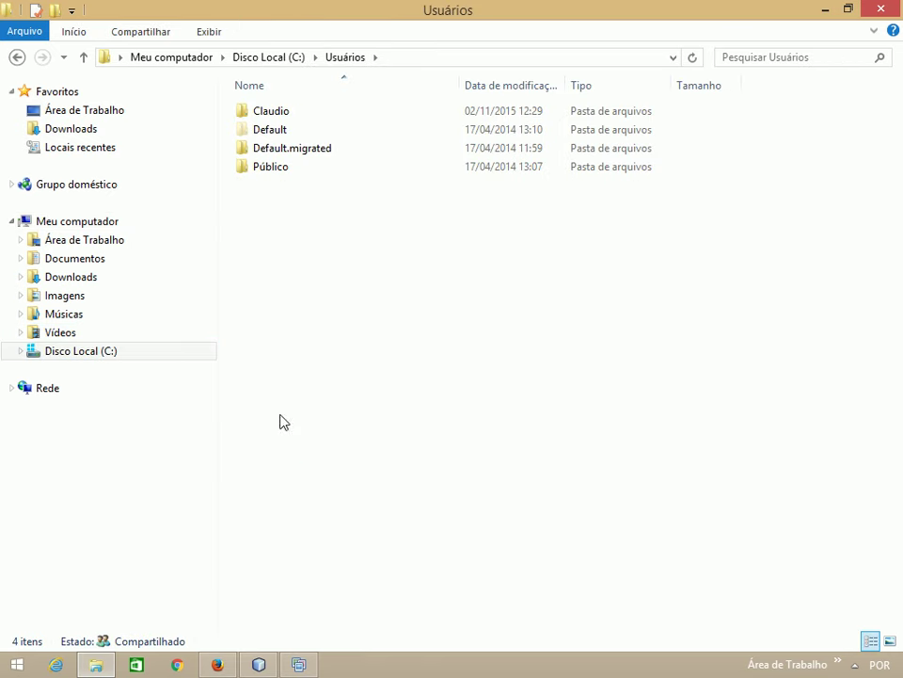
double_click(282, 115)
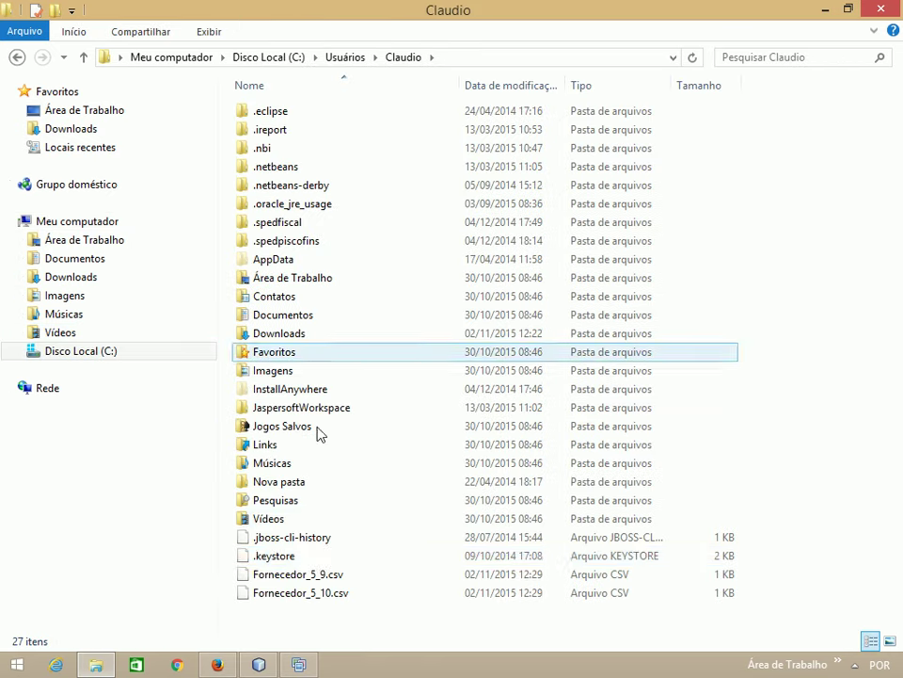
click(297, 574)
shift+click(304, 594)
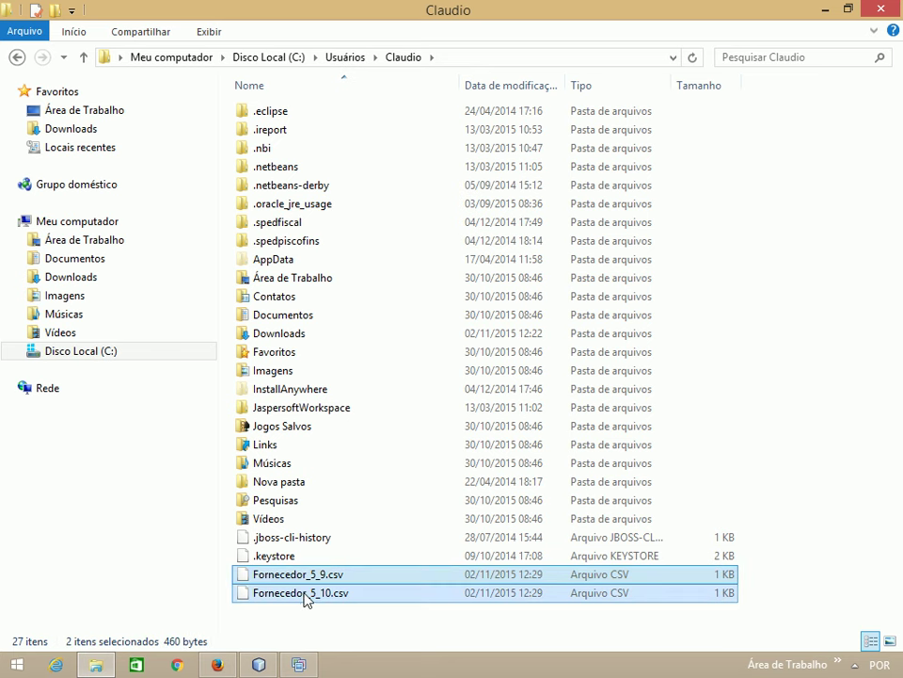
click(70, 277)
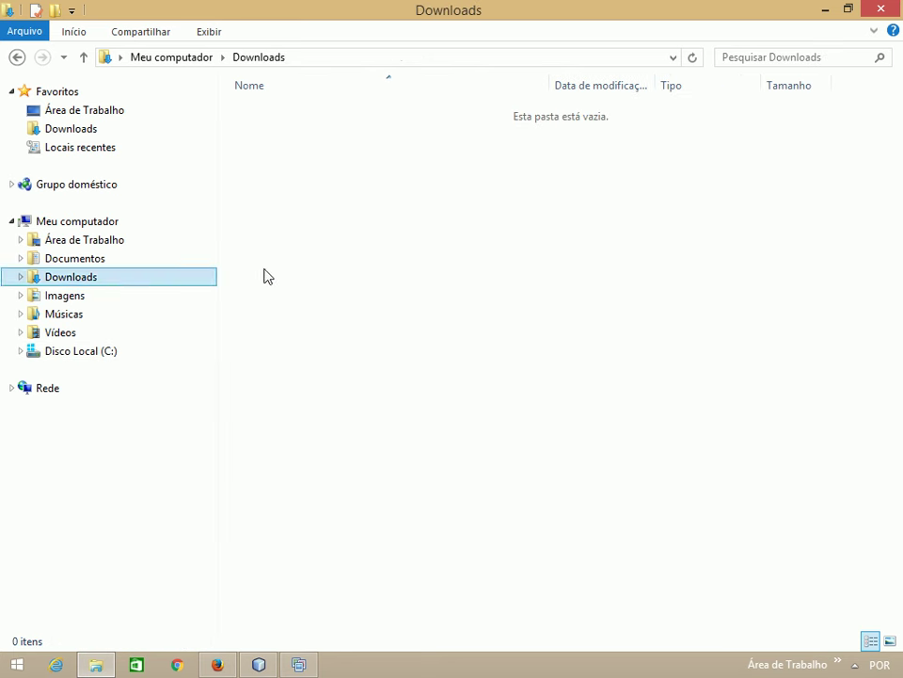
key(ctrl+v)
- Open Fornecedor_5_9.csv from Downloads in Notepad++ and highlight its header line to review the columns
click(313, 210)
click(302, 137)
right_click(302, 132)
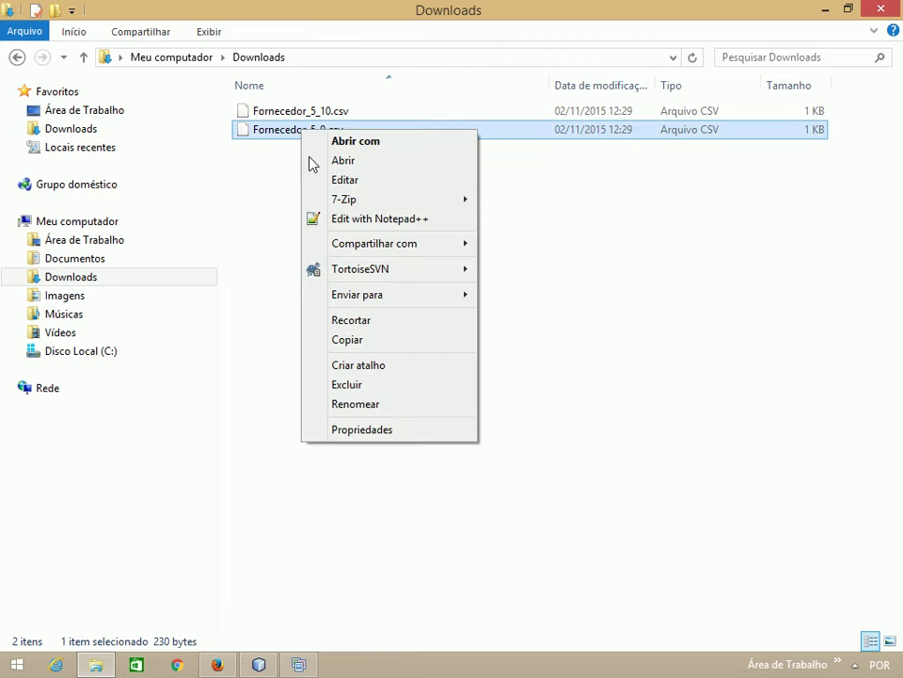
click(342, 221)
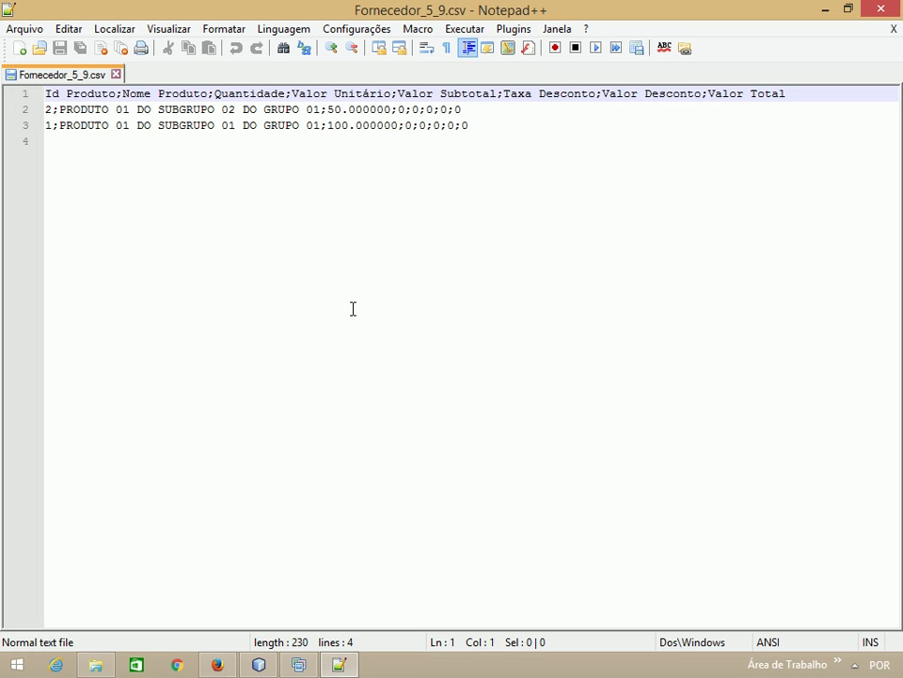
key(shift+End)
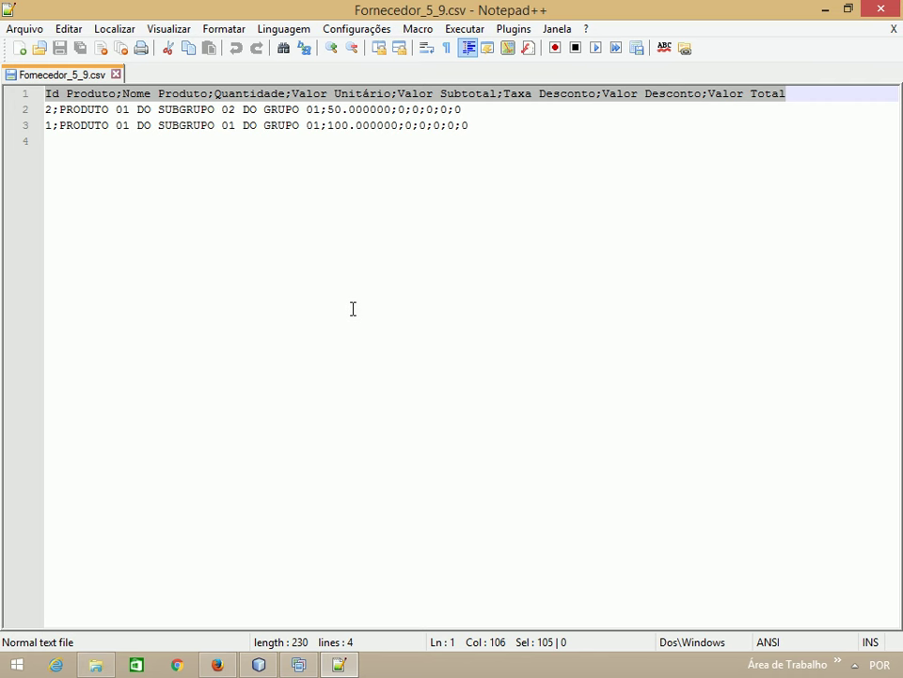
- In the SUBGRUPO 02 product line, set Valor Unitário to 2, Valor Subtotal to 100 and Valor Total to 100
key(Down)
key(Left)
key(Left)
key(Left)
key(Left)
key(Left)
key(Left)
key(Left)
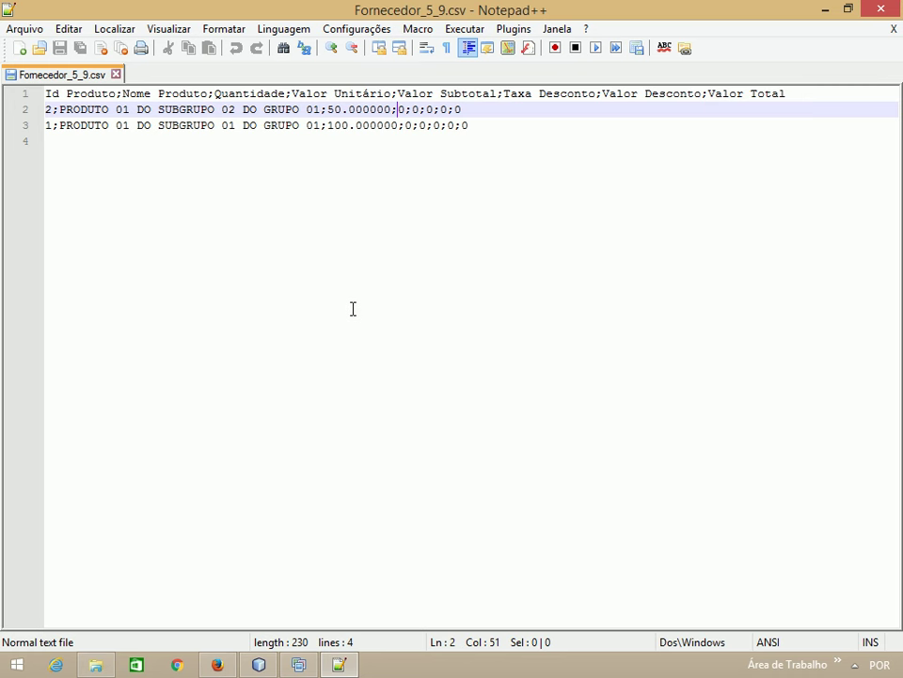
text(2)
key(Delete)
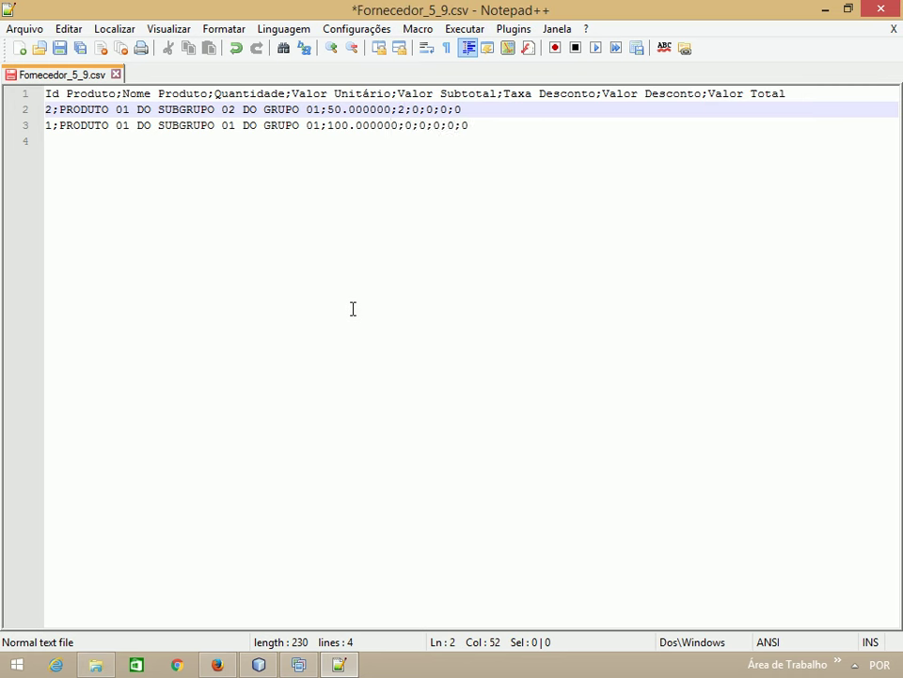
text(10)
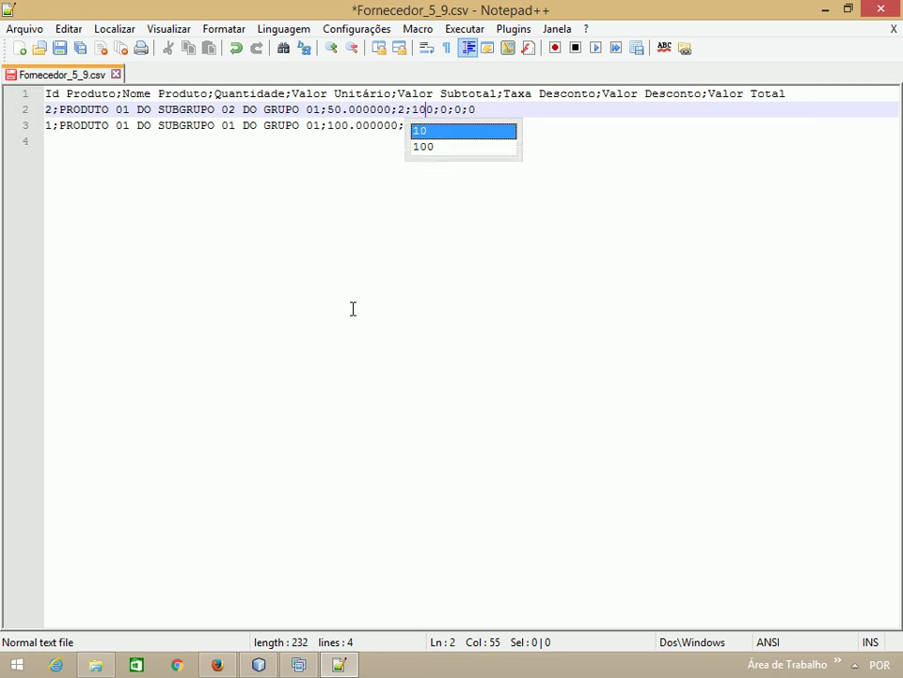
key(End)
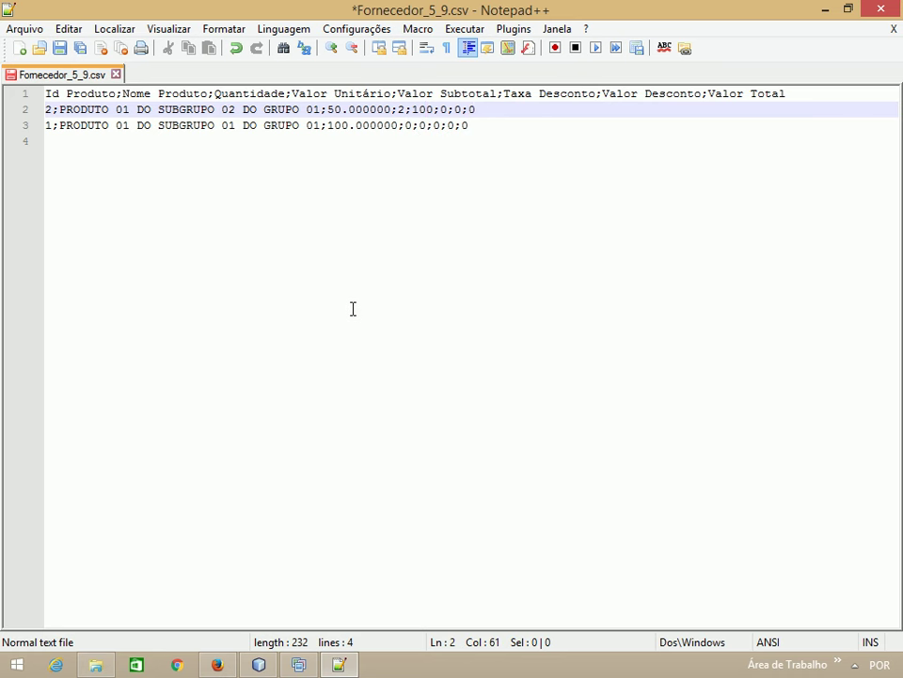
text(10)
key(Escape)
key(Left)
key(Left)
key(Left)
- In the SUBGRUPO 01 product line, set Valor Unitário to 10 and both Valor Subtotal and Valor Total to 1000, and save the file
key(Down)
key(Left)
key(Left)
key(Left)
key(Left)
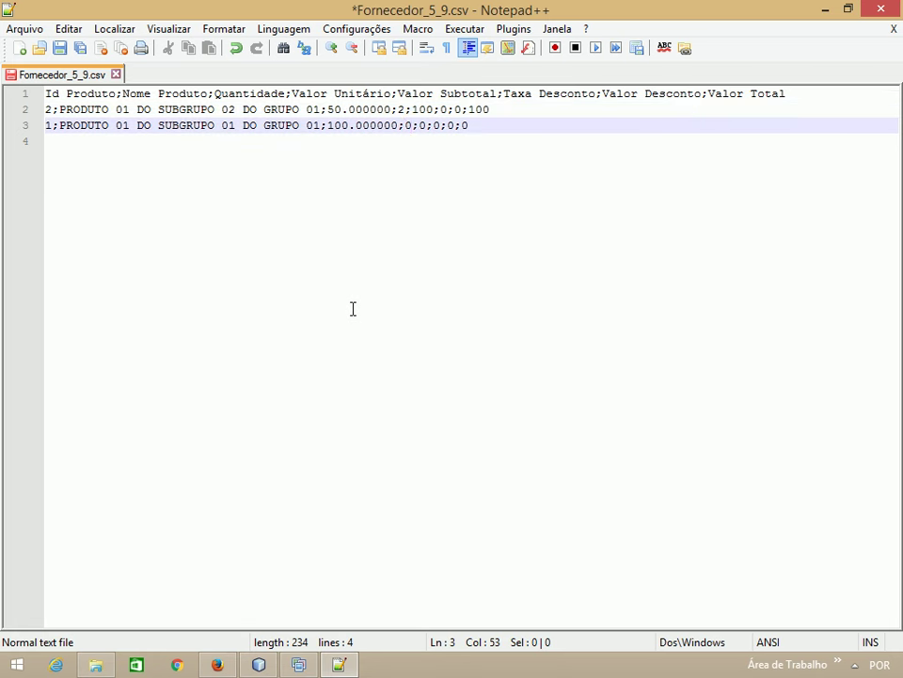
text(10)
key(Escape)
key(Delete)
key(Right)
text(100)
key(End)
text(100)
key(Escape)
key(ctrl+s)
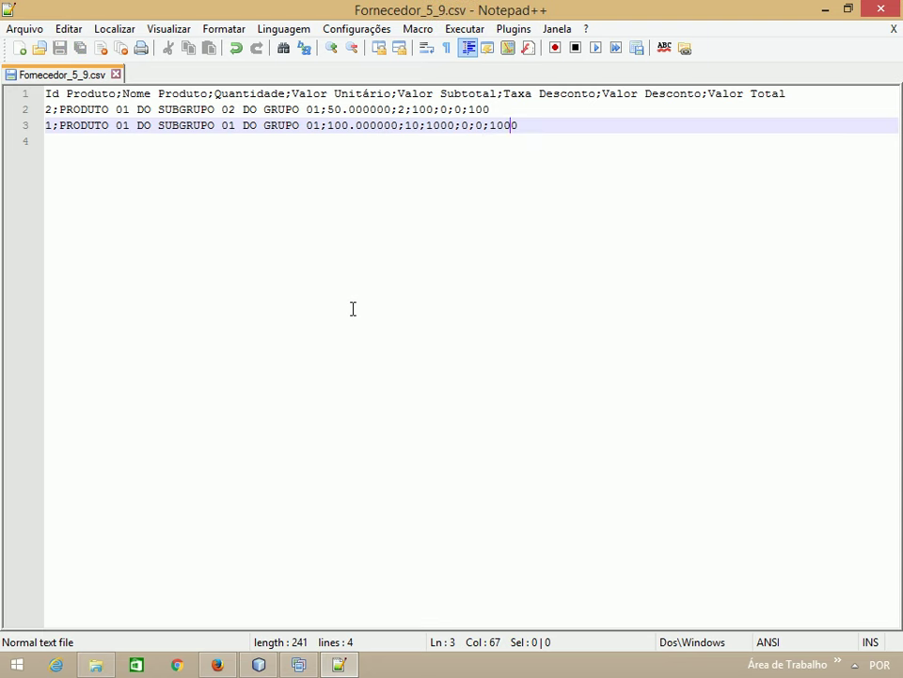
- Back in T2Ti ERP, import Fornecedor_5_9.csv from Downloads for the supplier TESTE PESSOA FISICA
key(alt+Tab)
key(alt+Tab)
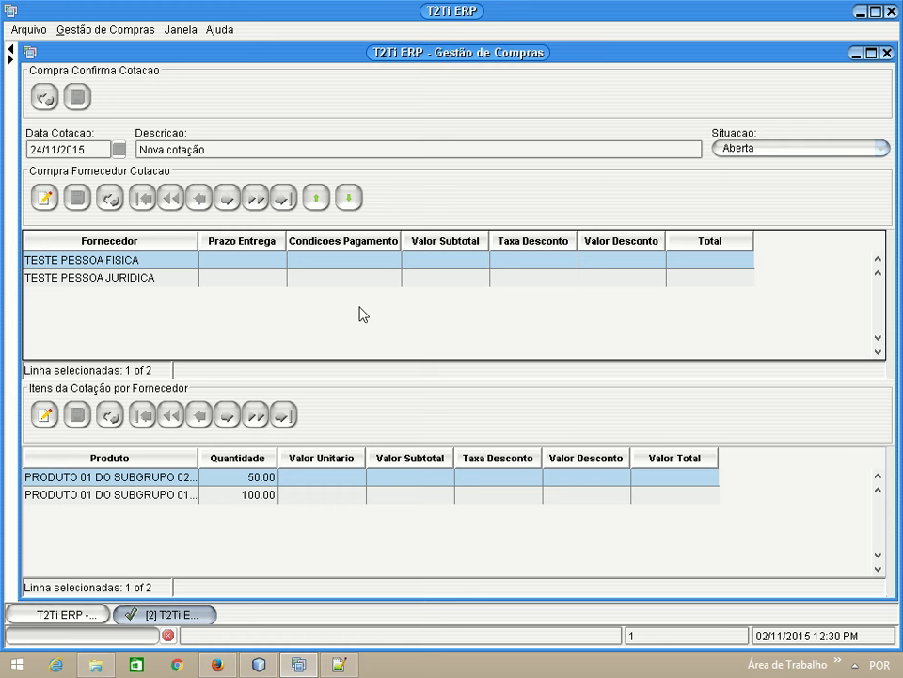
click(349, 200)
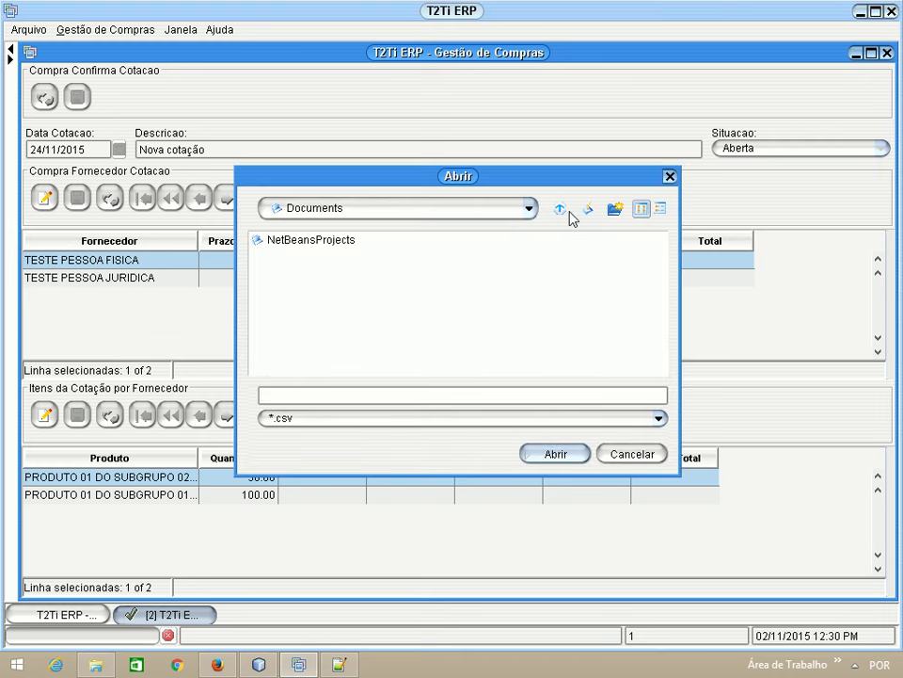
click(529, 208)
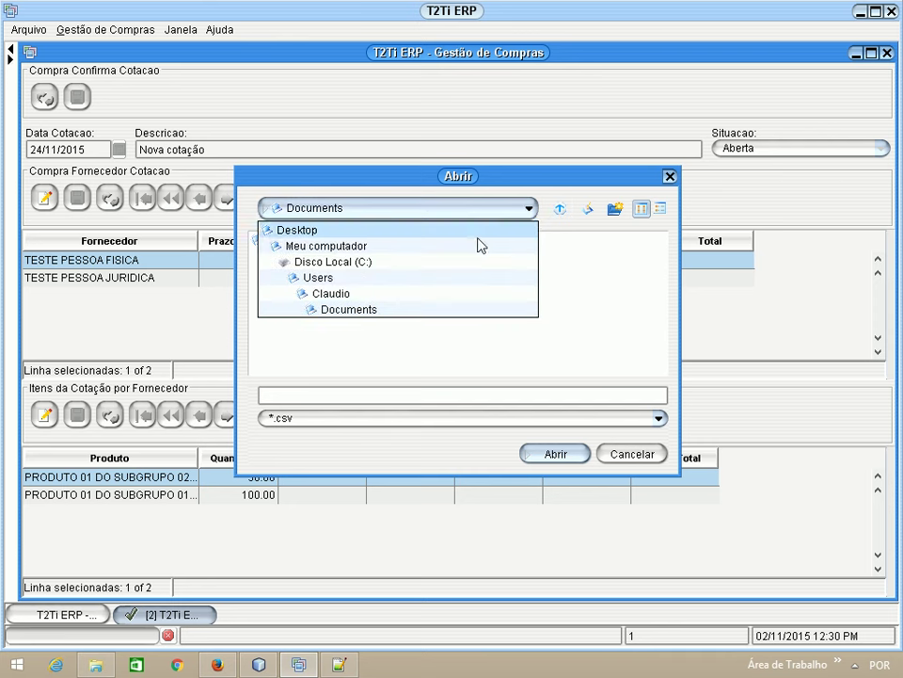
click(347, 248)
double_click(293, 271)
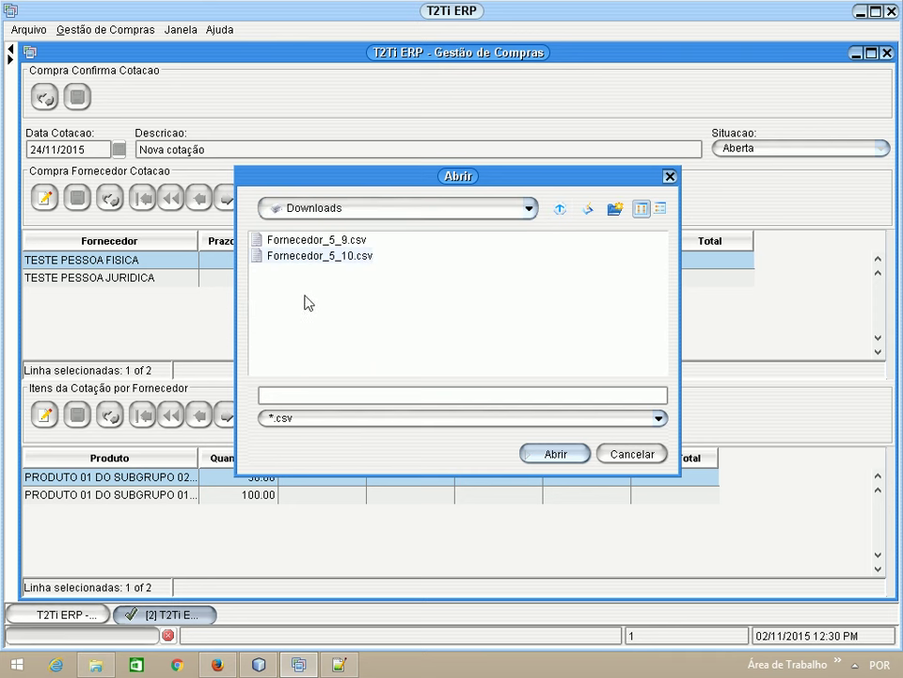
click(307, 241)
click(545, 457)
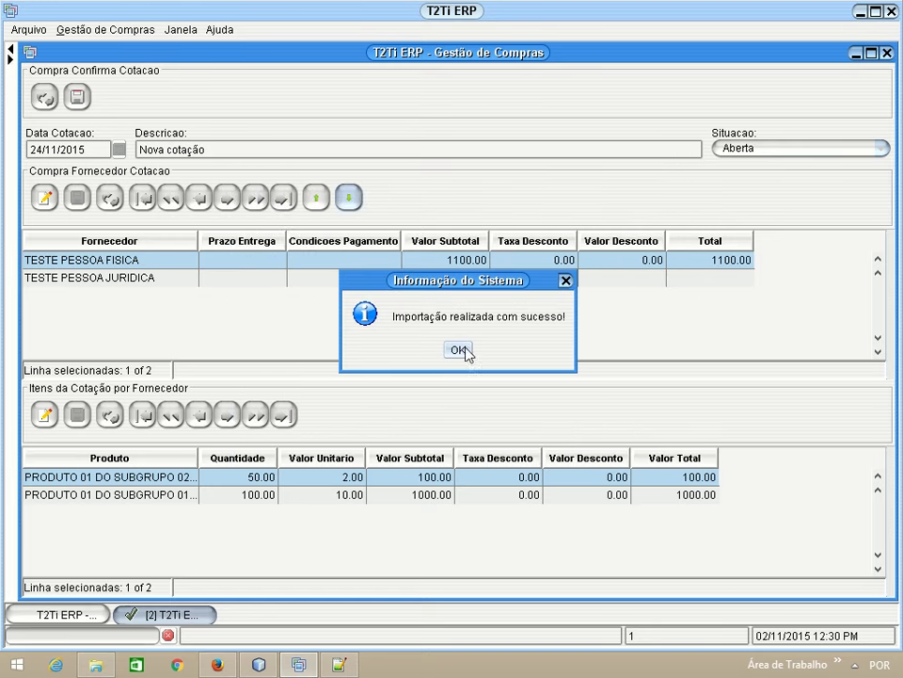
click(460, 350)
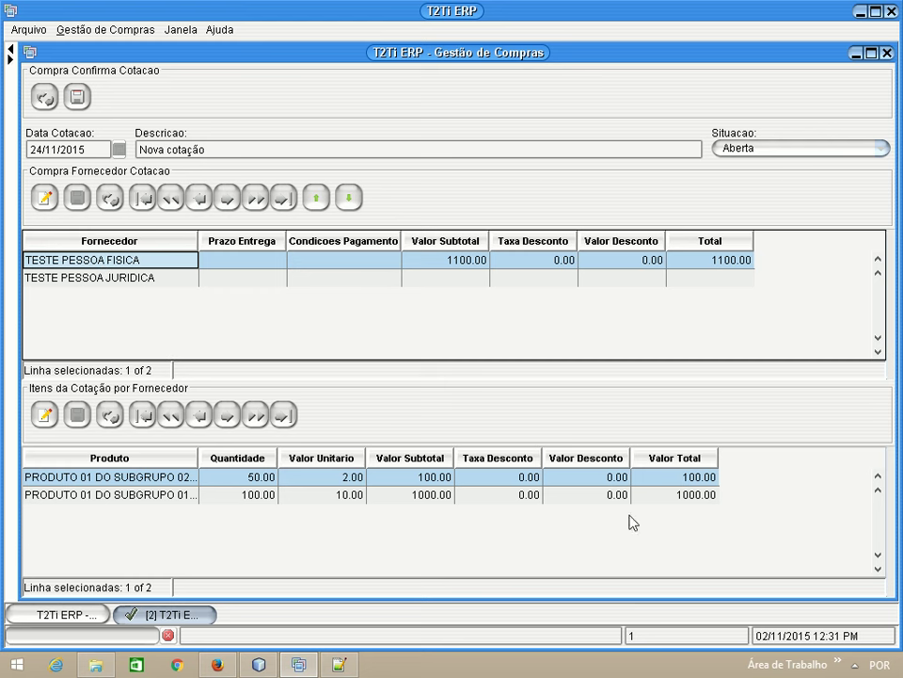
click(176, 280)
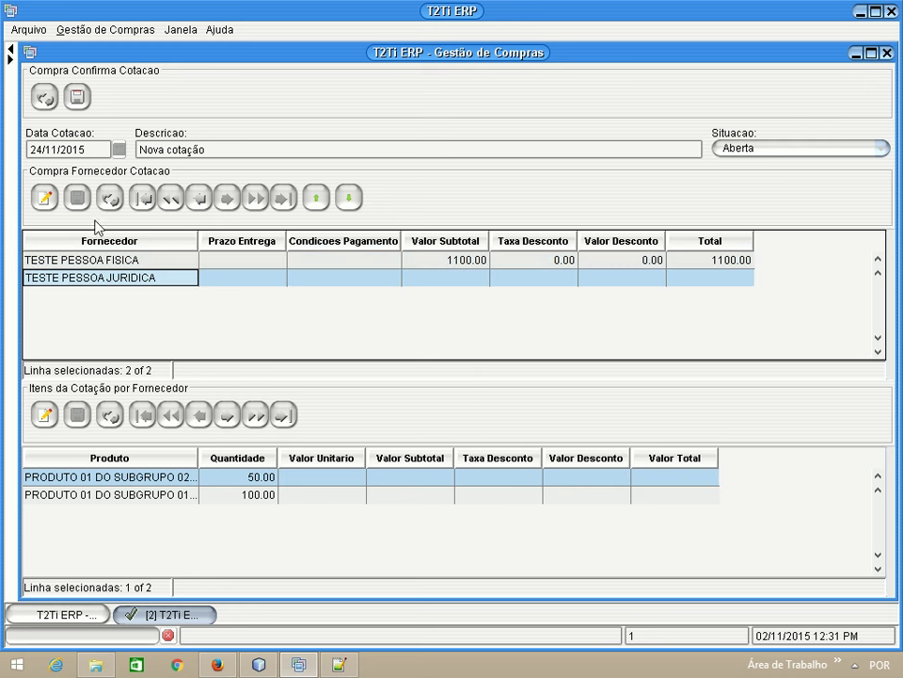
click(42, 198)
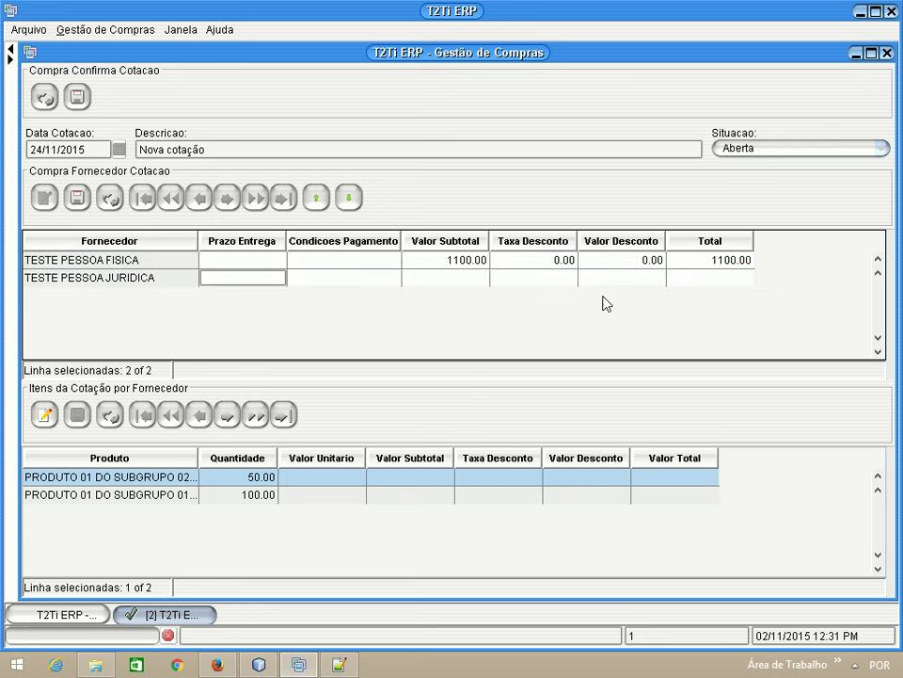
click(109, 201)
click(425, 326)
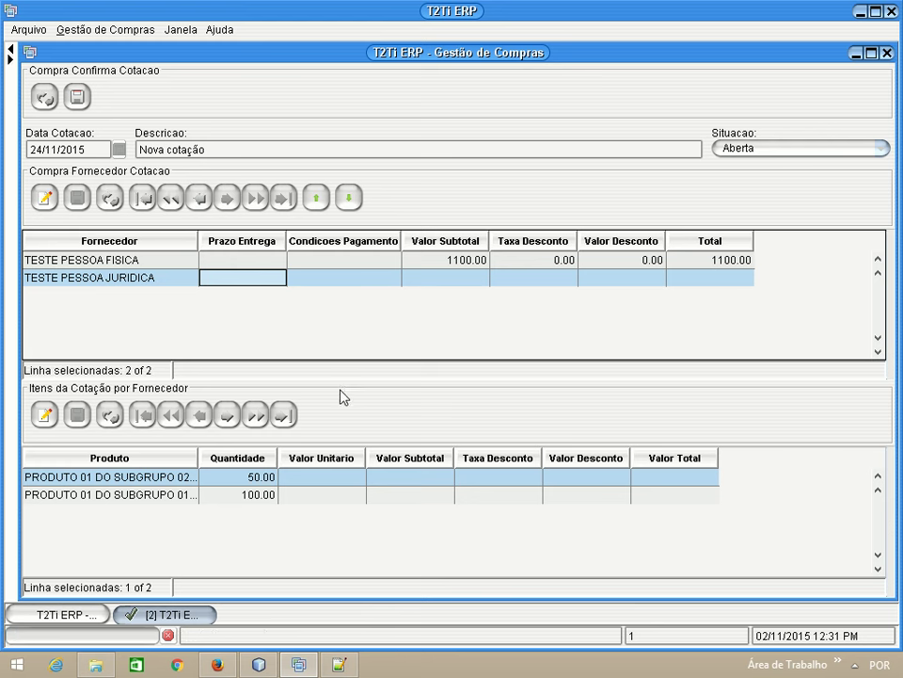
click(320, 495)
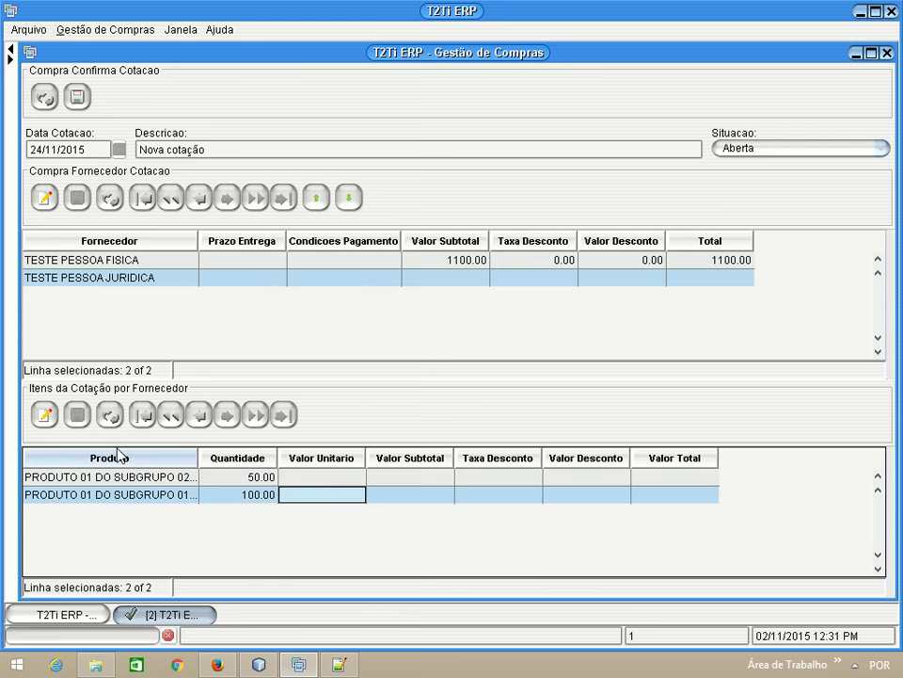
click(47, 415)
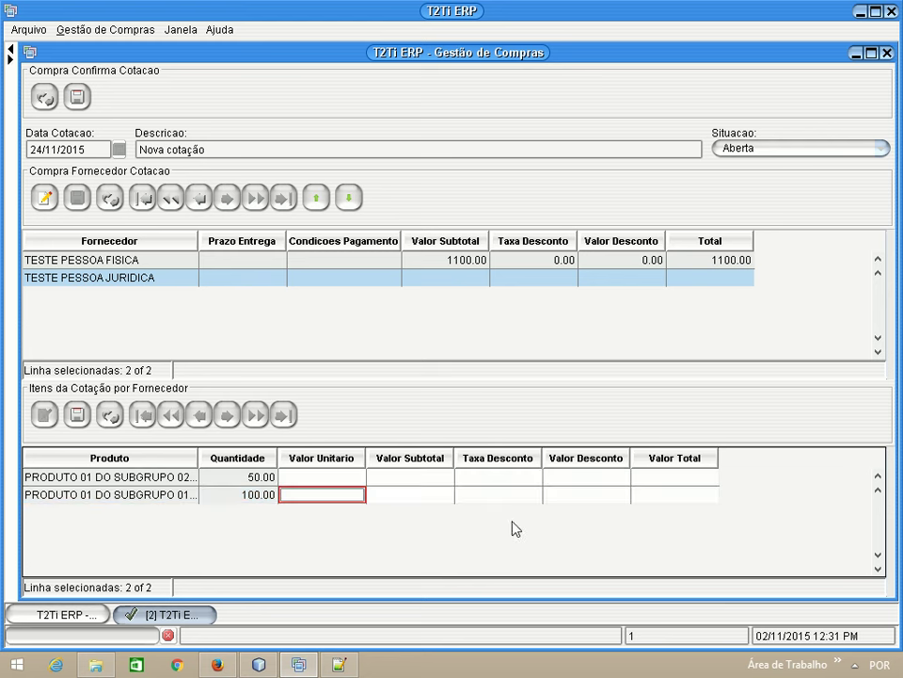
click(111, 415)
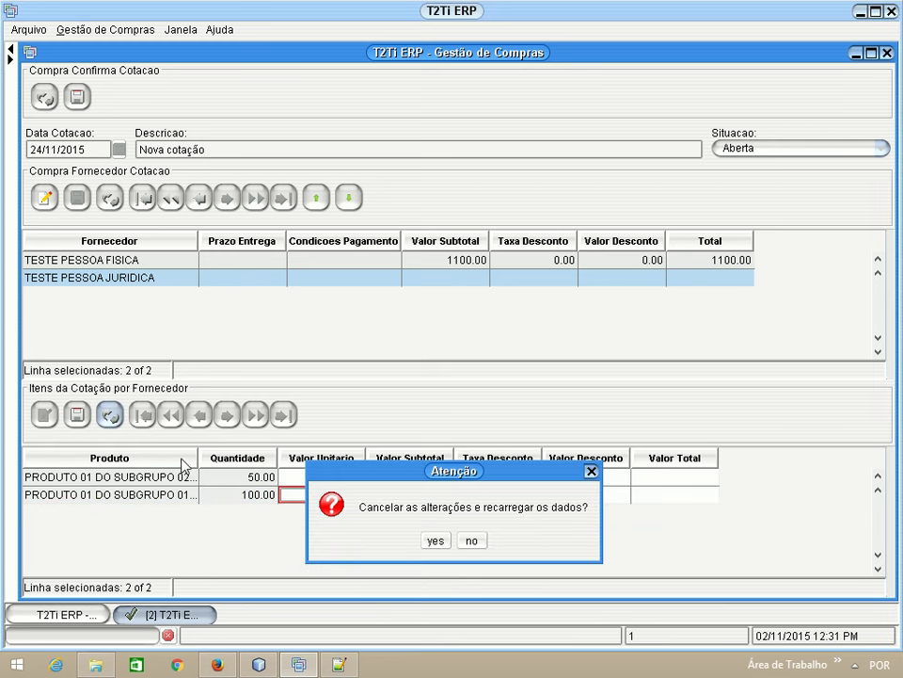
click(429, 544)
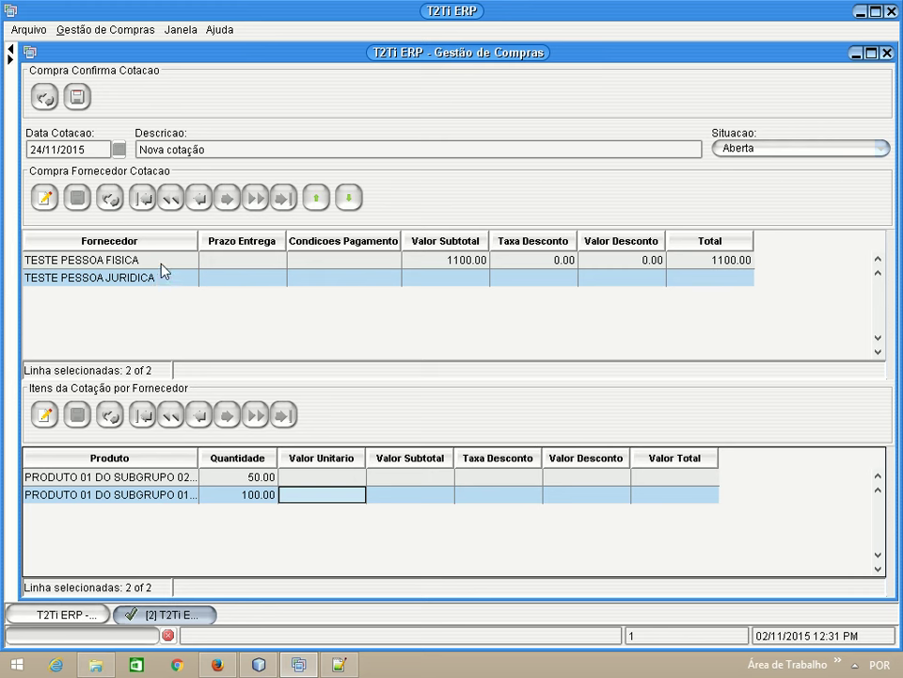
- Return to the supplier TESTE PESSOA FISICA and save the confirmation of the Nova cotação quotation
click(165, 262)
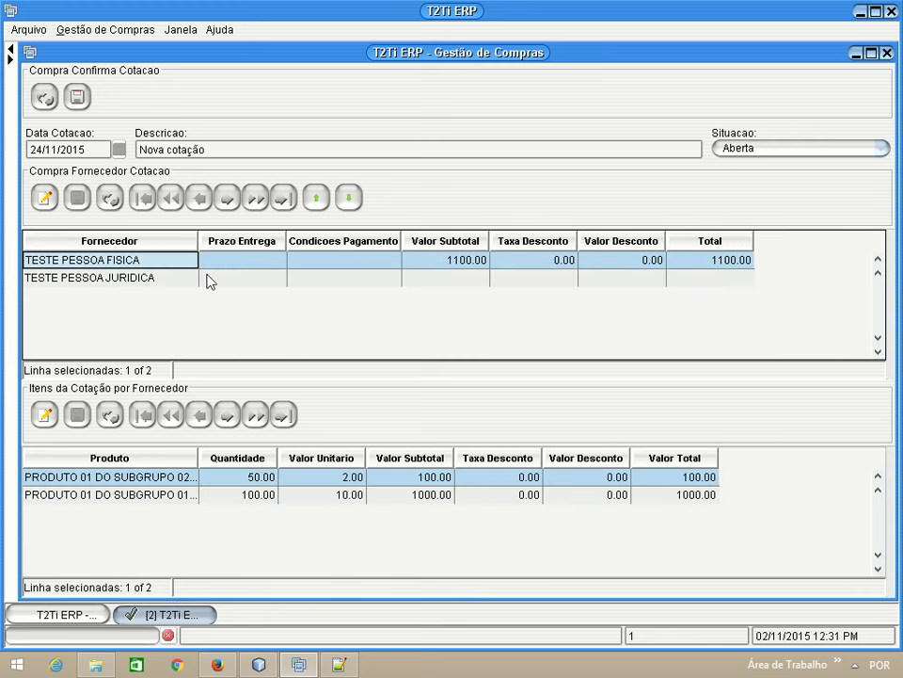
click(77, 97)
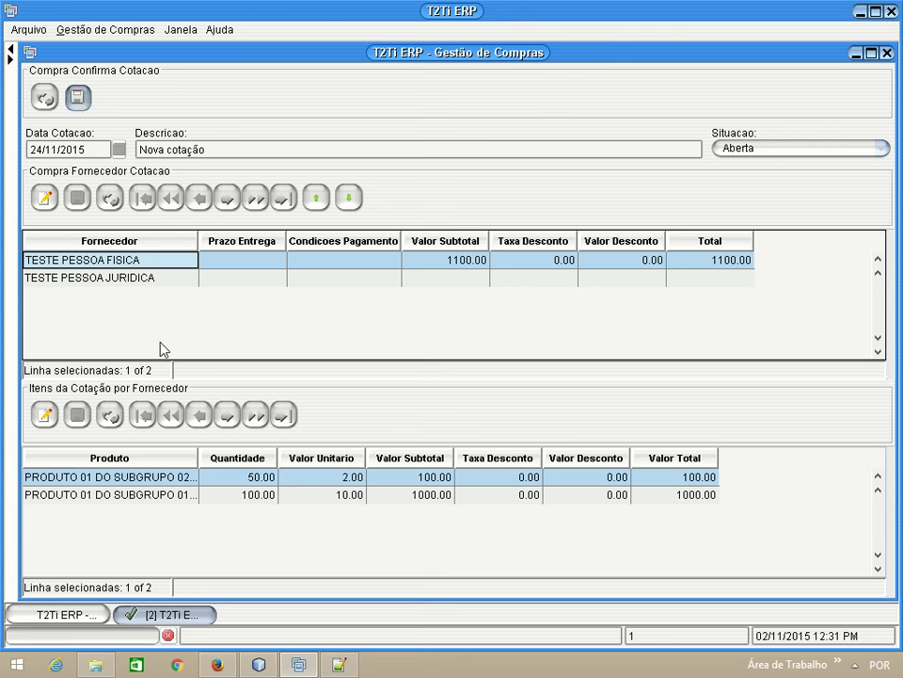
click(457, 350)
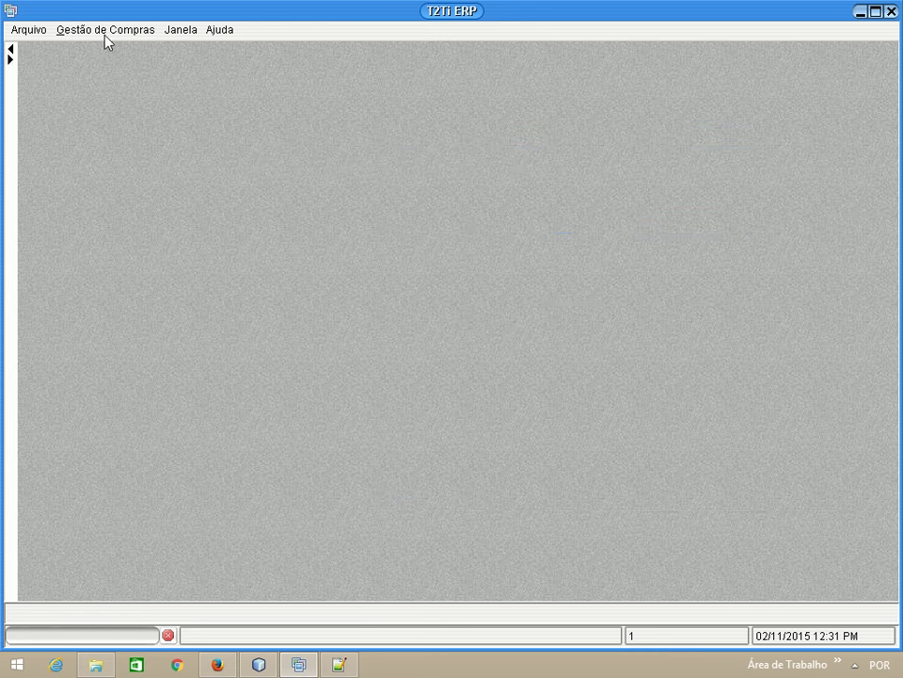
- Open the Nova cotação quotation in Mapa Comparativo and compare the rows of both suppliers
double_click(108, 226)
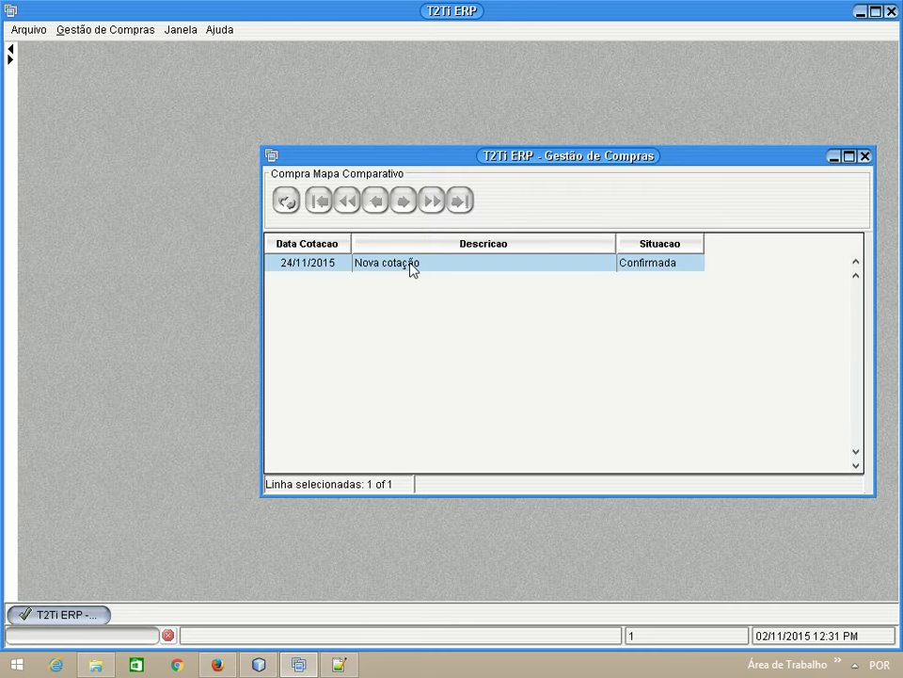
double_click(411, 267)
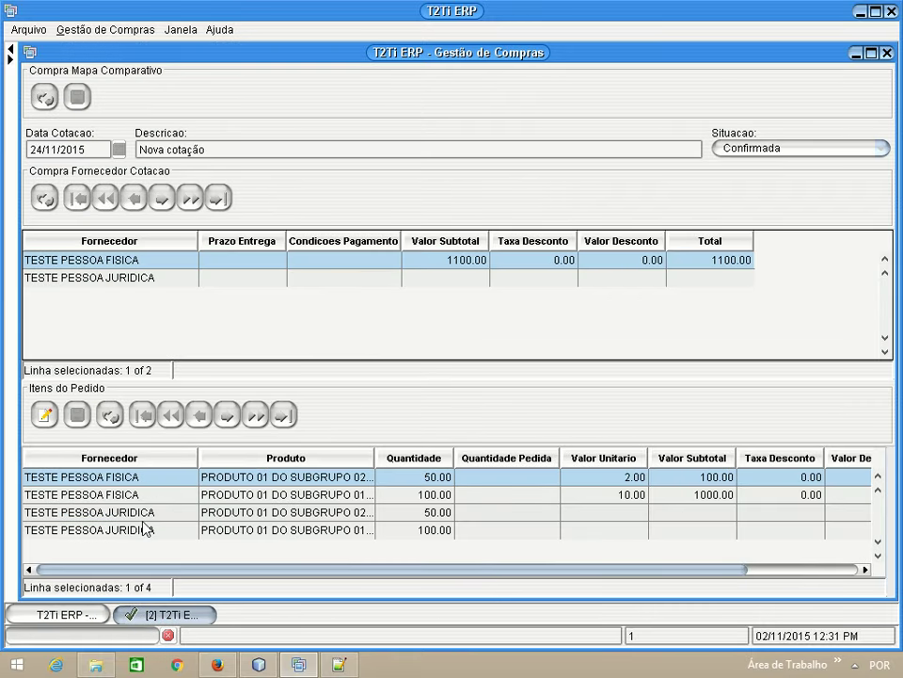
click(167, 282)
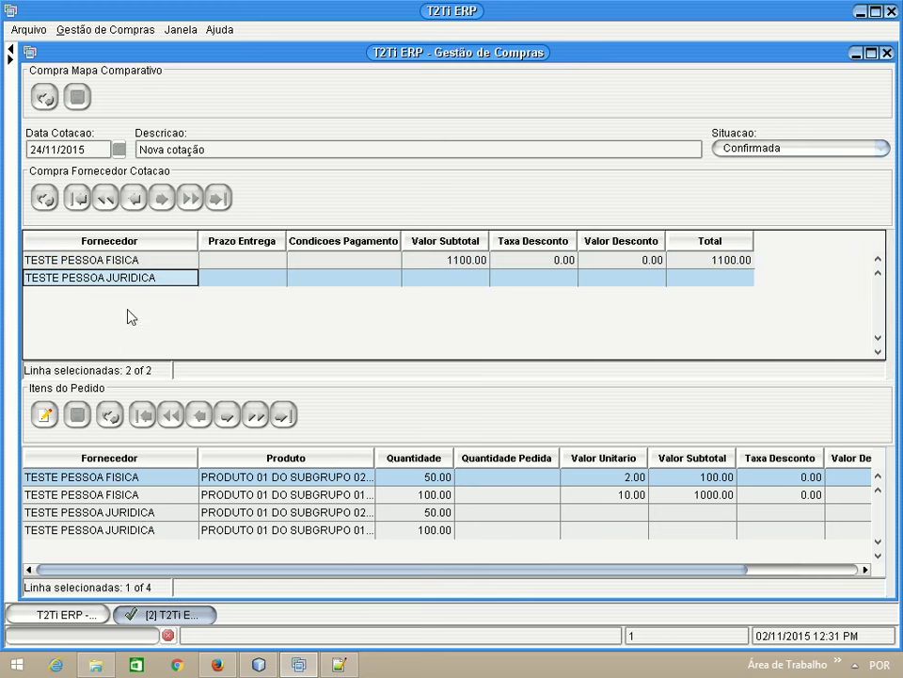
click(169, 262)
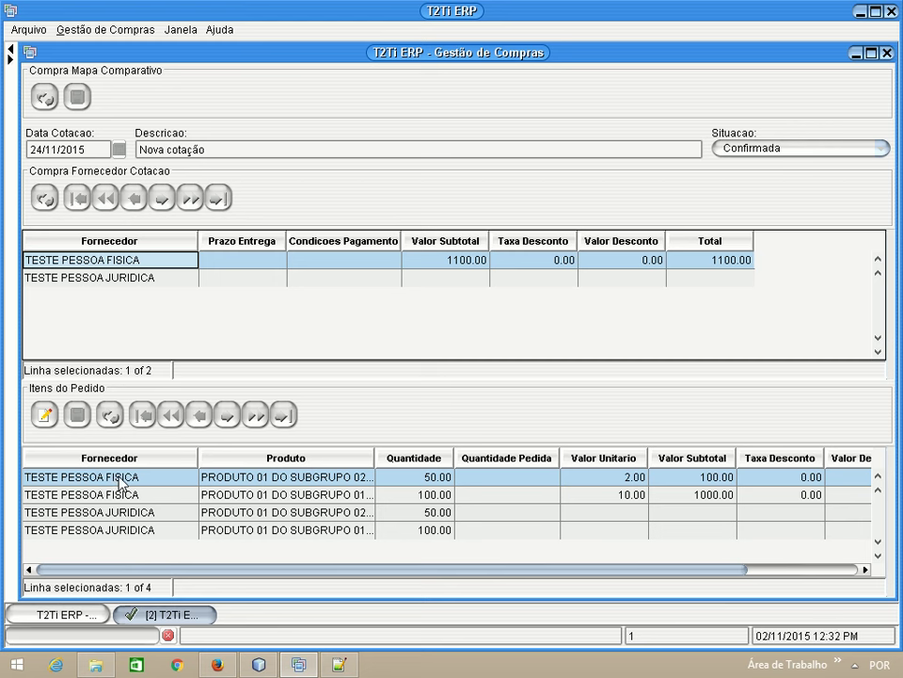
- For TESTE PESSOA FISICA, set Quantidade Pedida to 50 for the SUBGRUPO 02 product and 100 for the SUBGRUPO 01 product, and save the items
click(42, 414)
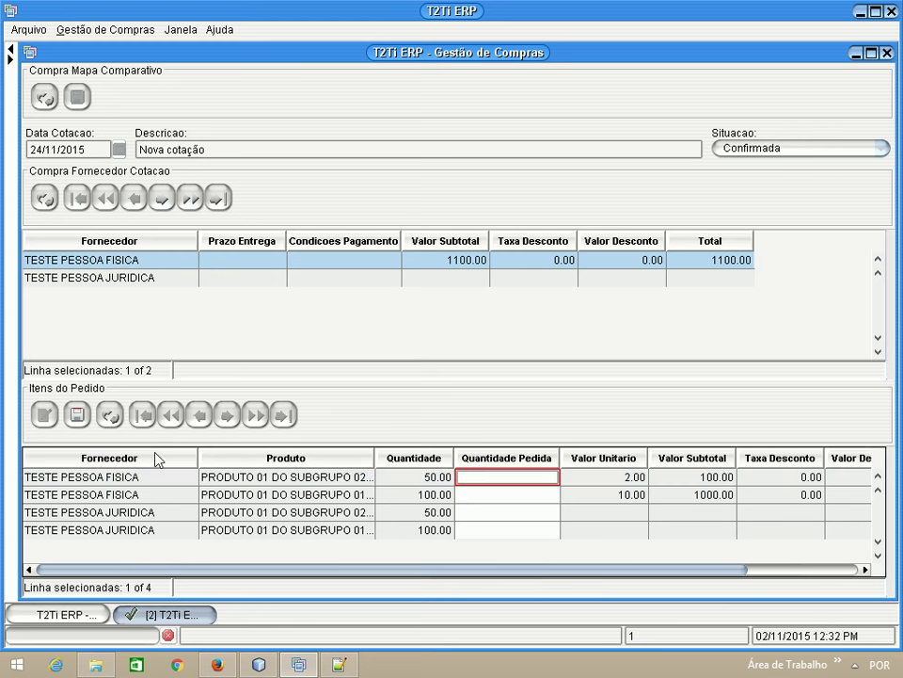
text(50)
key(Return)
text(100)
key(Return)
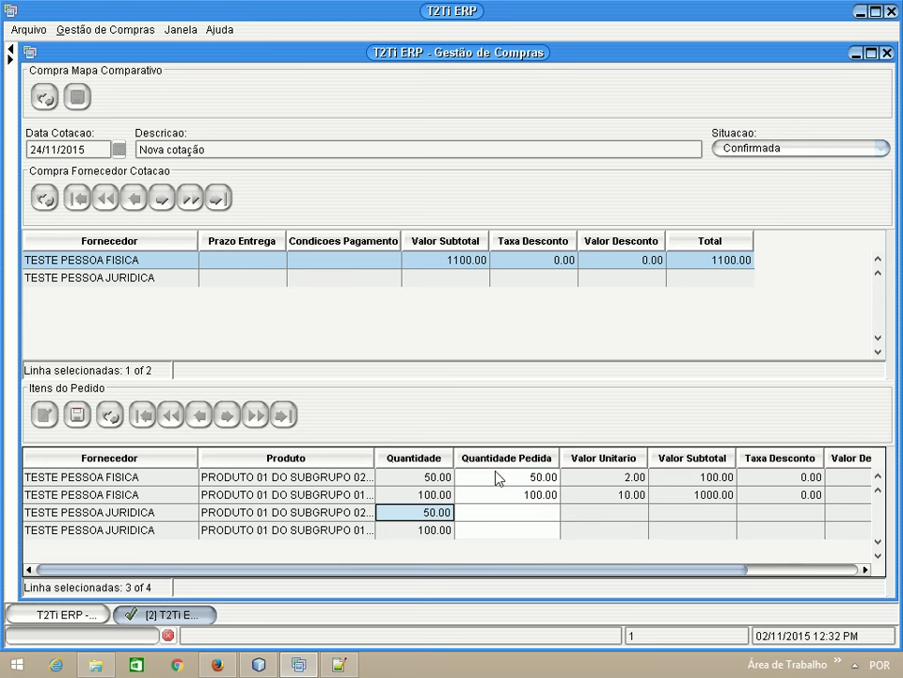
click(77, 414)
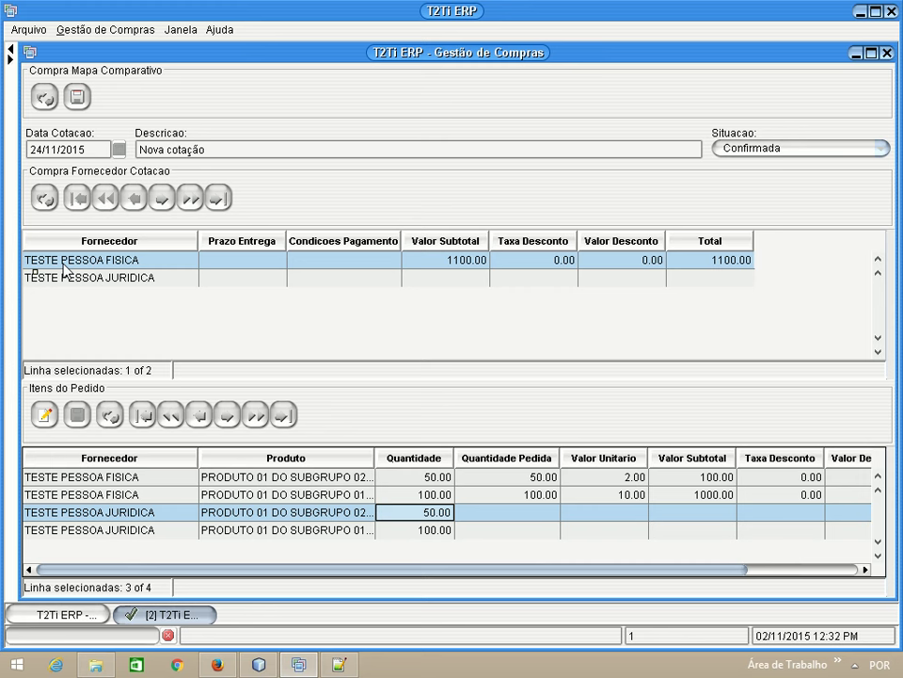
- Check the two suppliers, save the comparative map to generate the purchase order, and close its windows
click(167, 279)
click(149, 260)
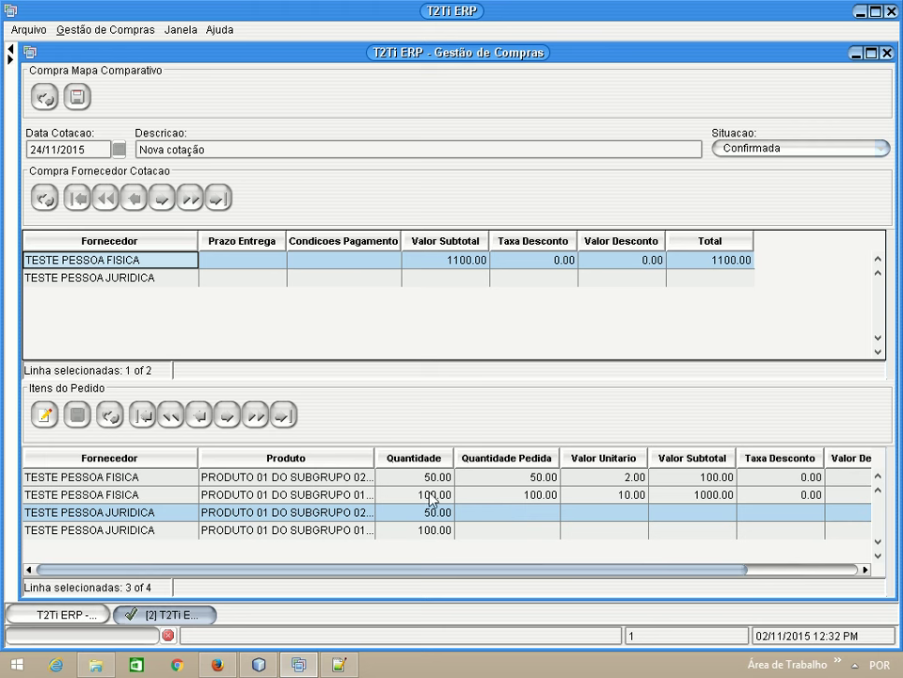
click(79, 97)
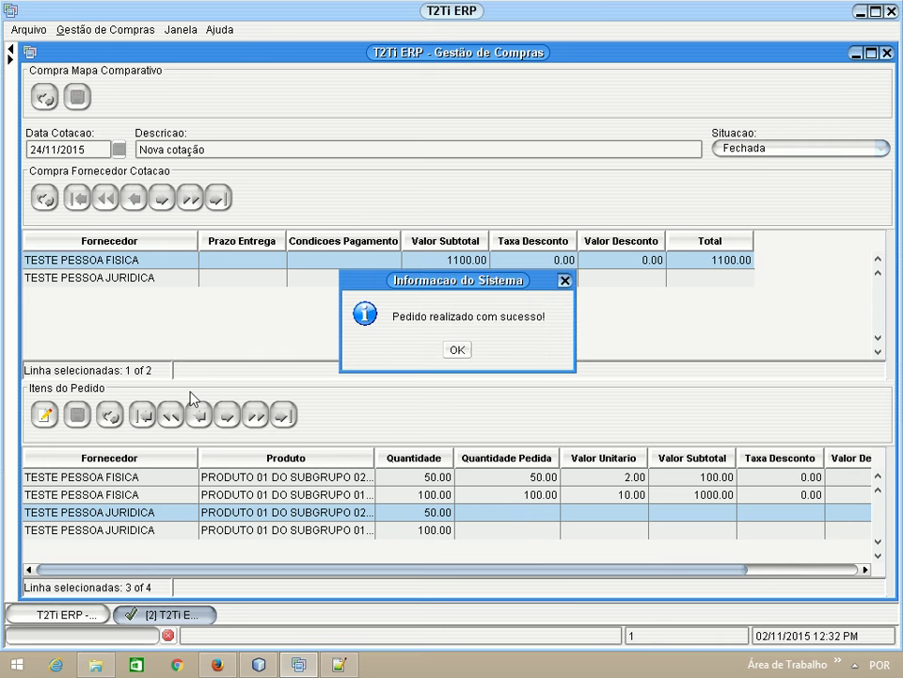
click(456, 350)
click(864, 156)
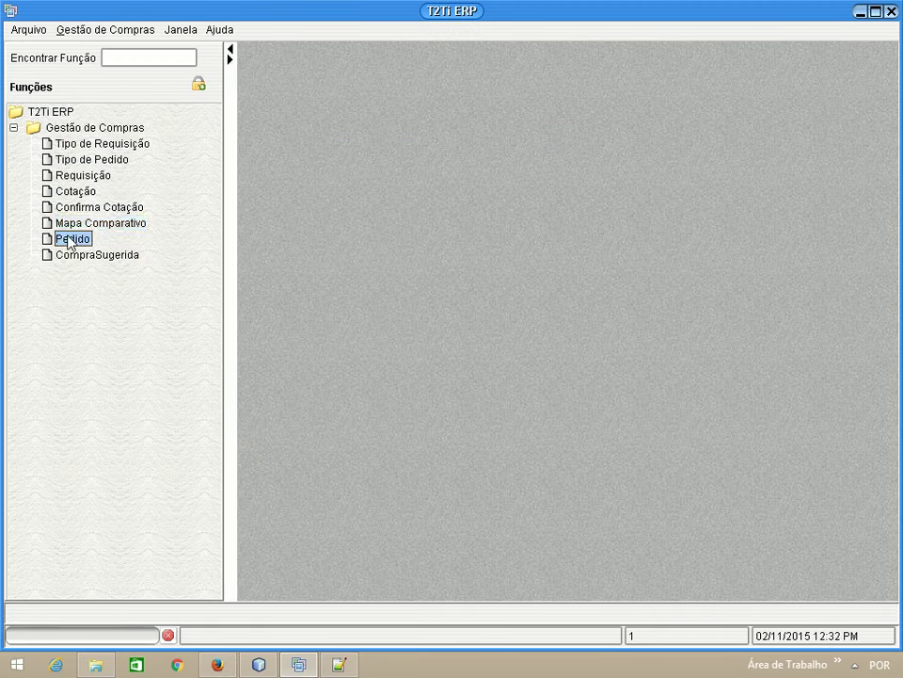
- Open the Pedido list and display the TESTE PESSOA FISICA order dated 02/11/2015
double_click(71, 239)
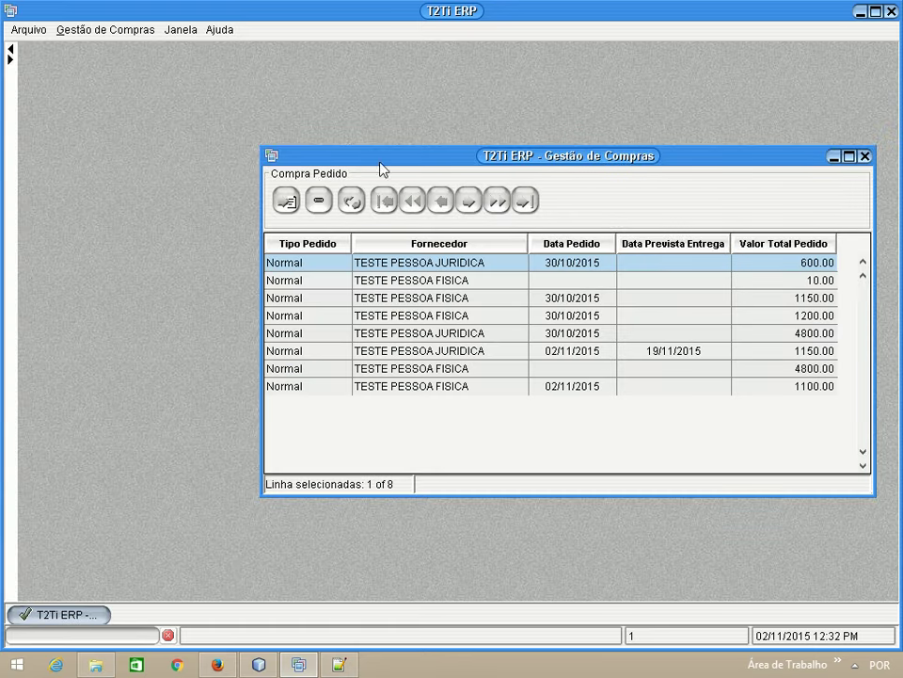
click(417, 389)
double_click(417, 390)
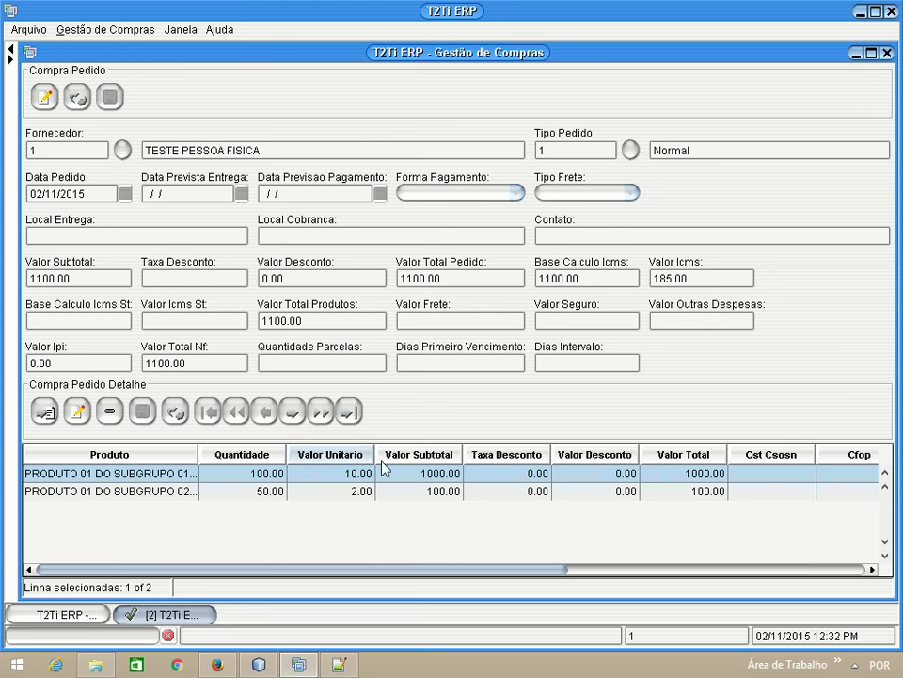
- Set the order's Forma Pagamento to 0 - A Vista and Tipo Frete to CIF, save it and close the order
click(45, 97)
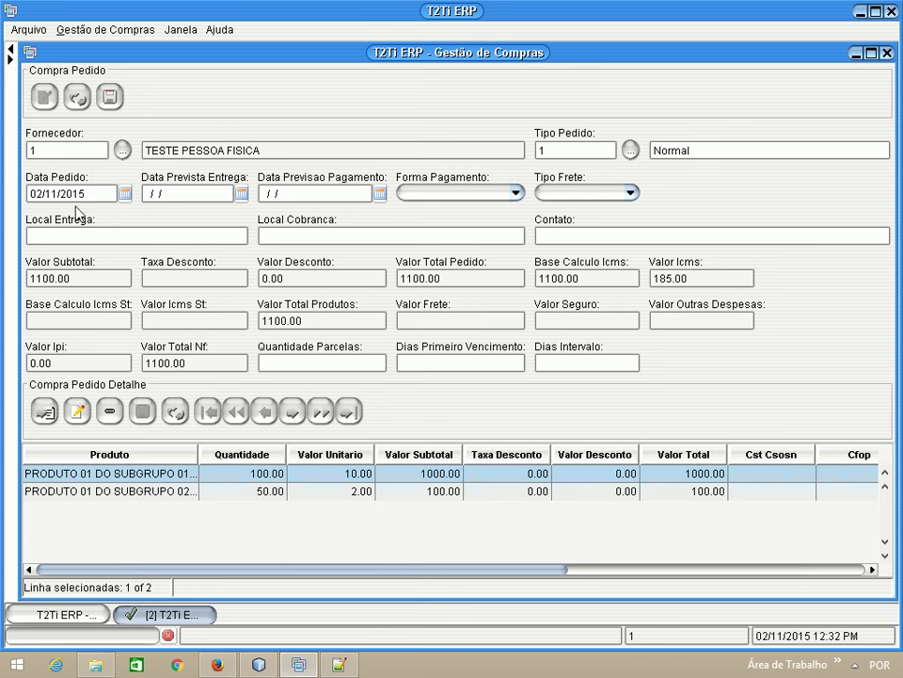
click(486, 195)
click(476, 212)
click(603, 194)
click(574, 210)
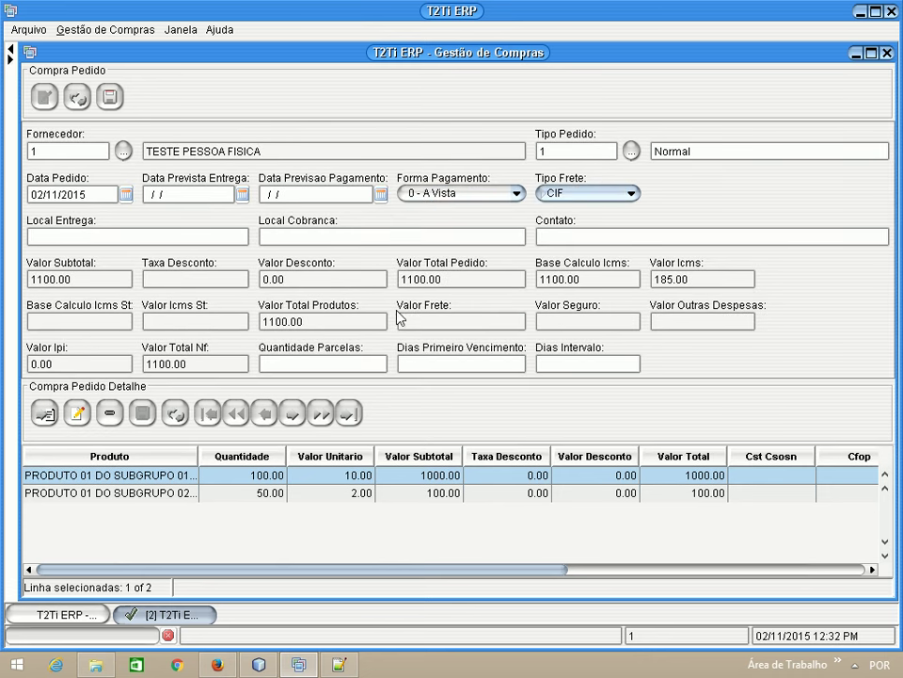
click(114, 105)
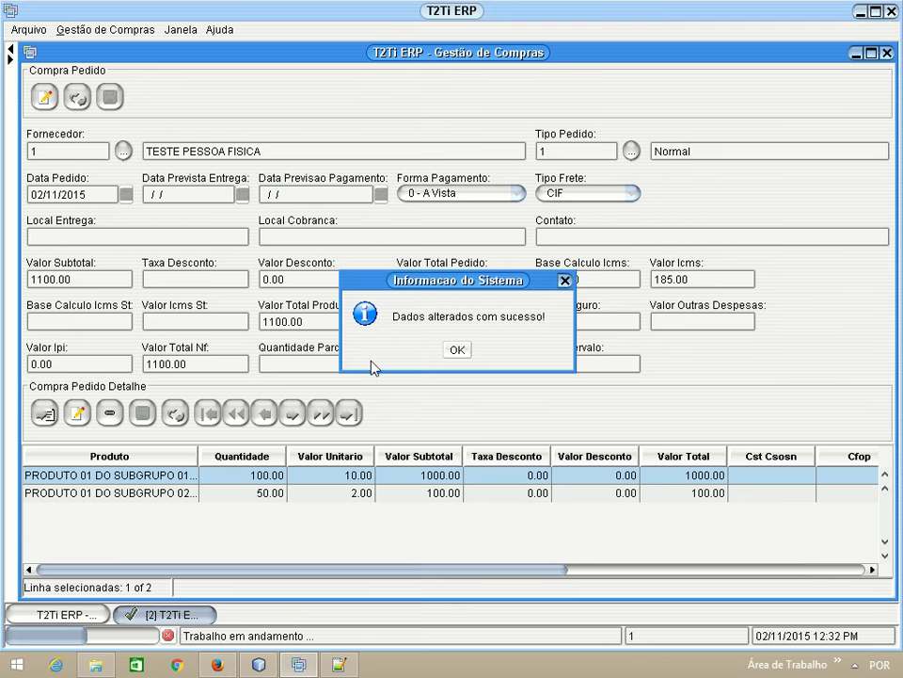
click(461, 351)
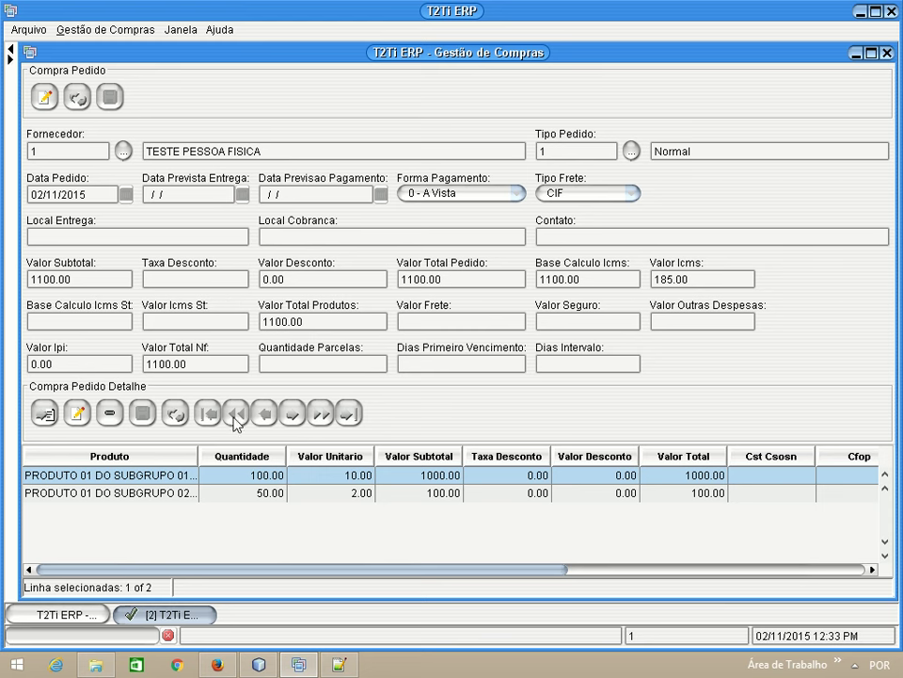
click(887, 54)
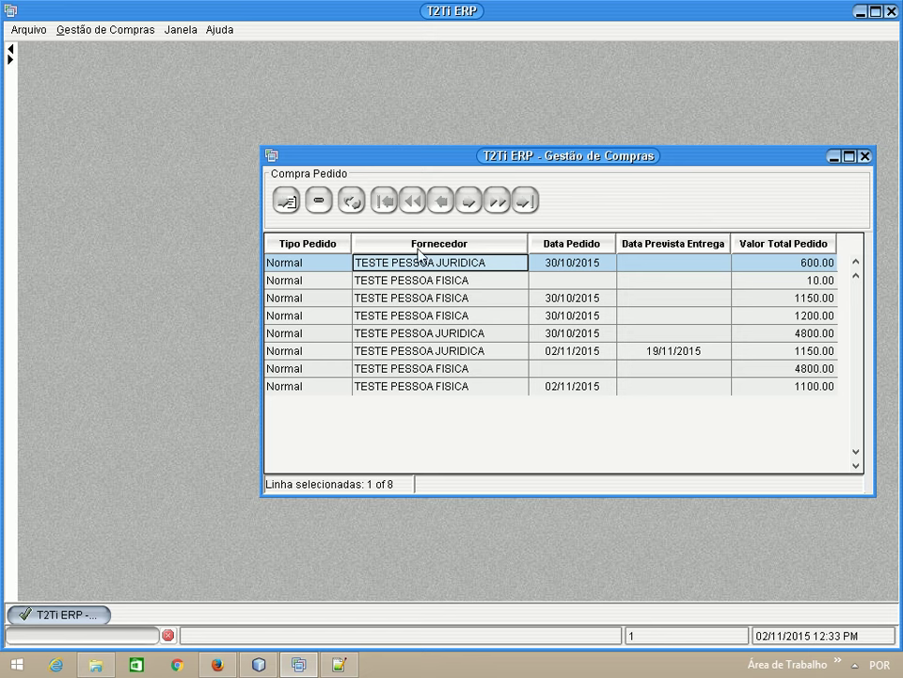
- Examine the header and product line fields of a blank purchase order, and close it without saving
click(290, 201)
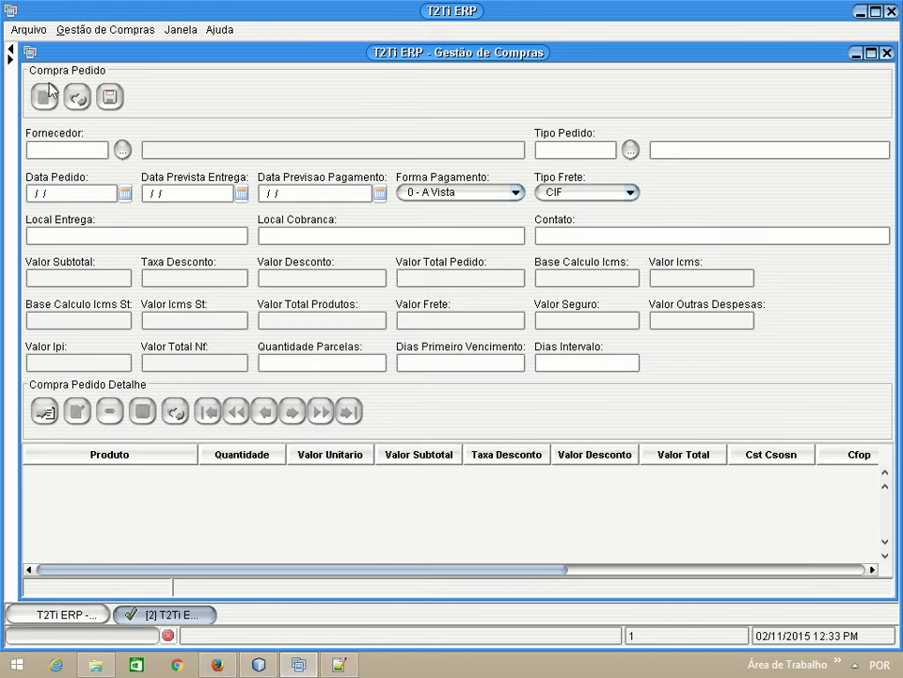
mouse_move(11, 55)
click(92, 151)
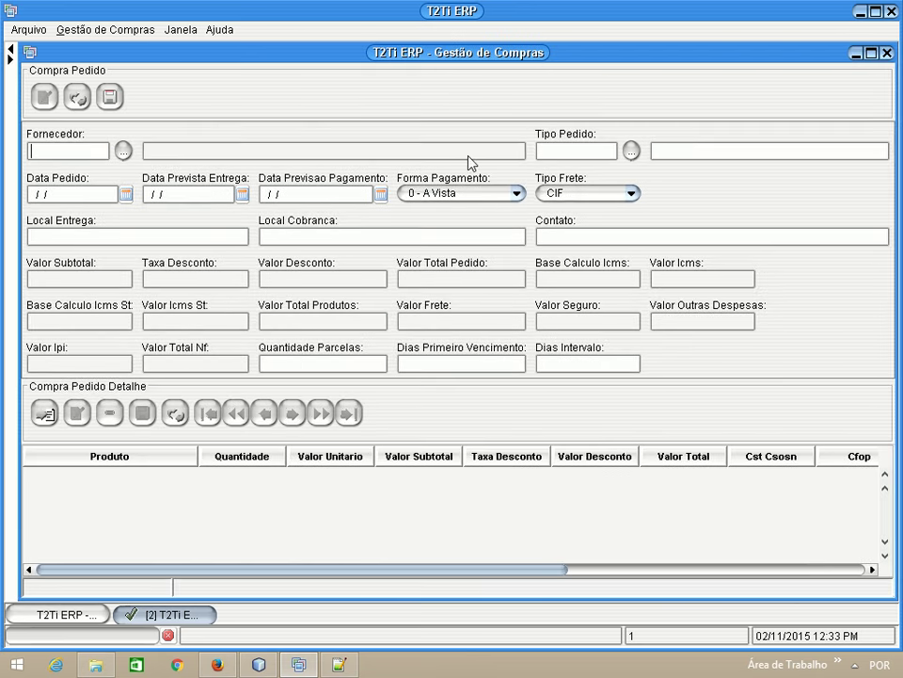
click(364, 242)
click(57, 418)
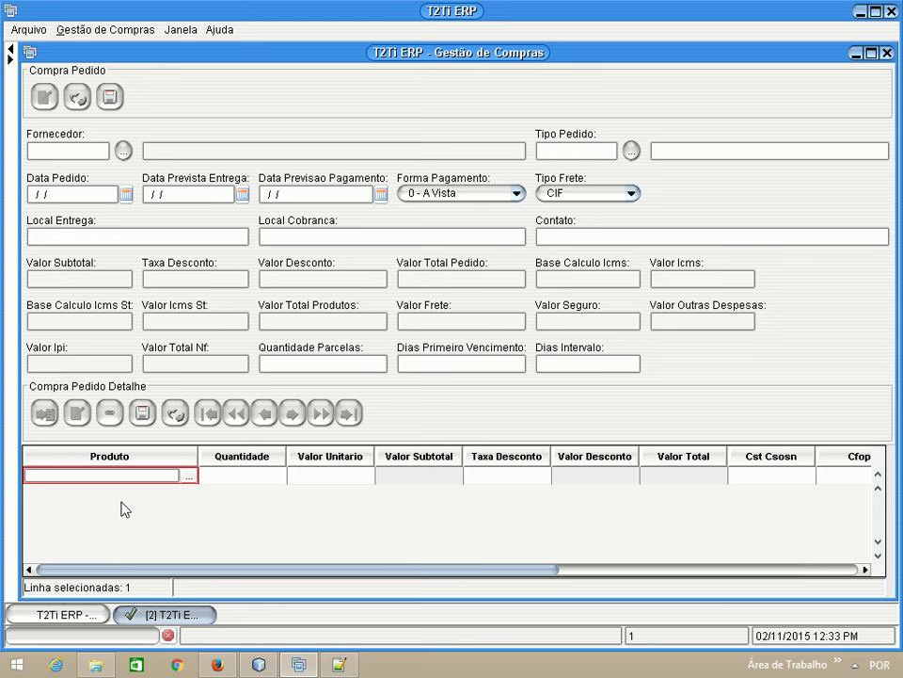
click(175, 413)
click(434, 540)
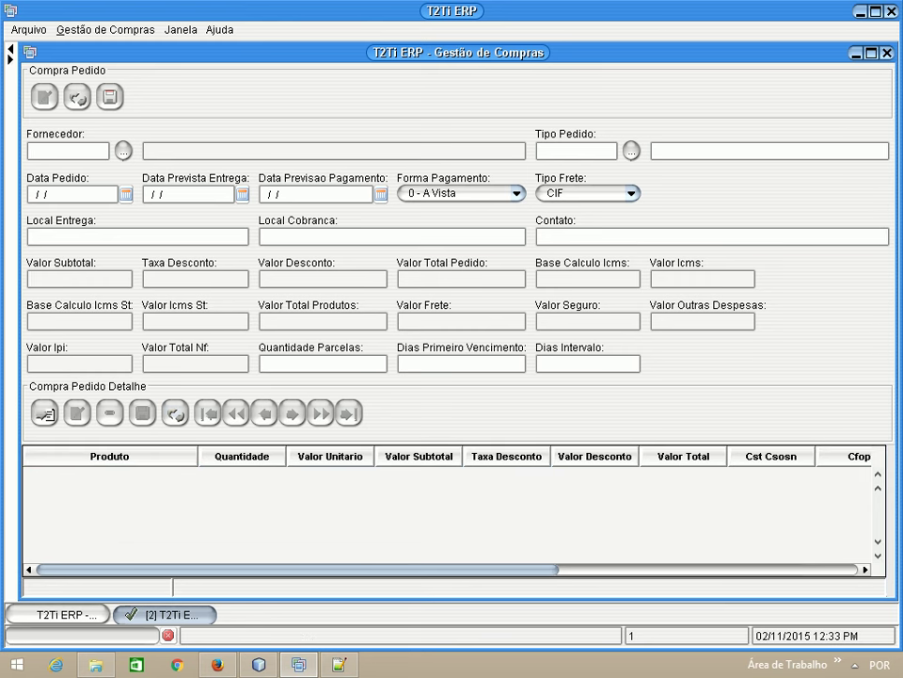
click(886, 53)
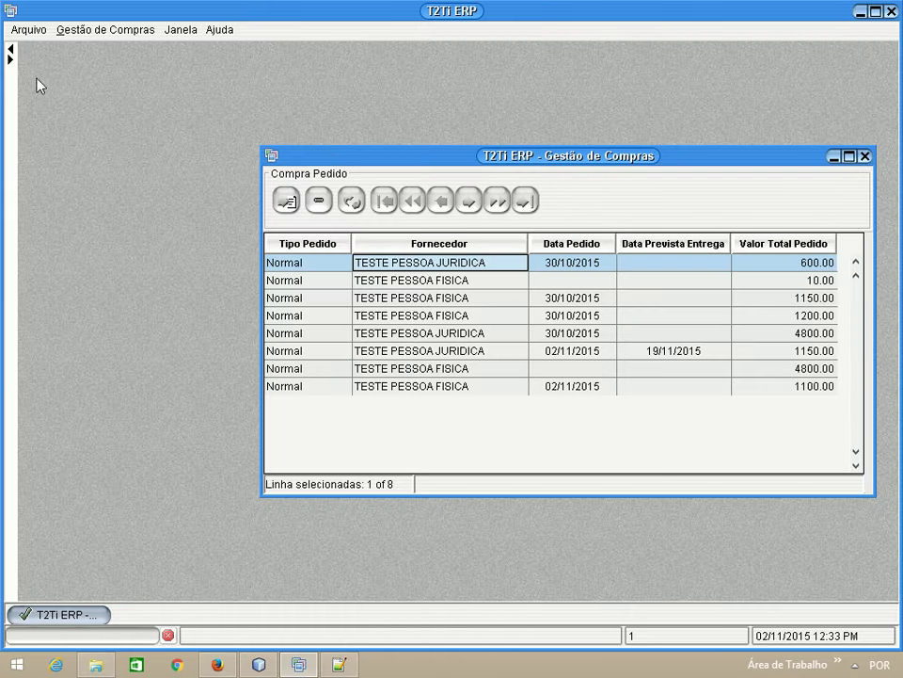
- Open the CompraSugerida function and hide the function tree
click(12, 57)
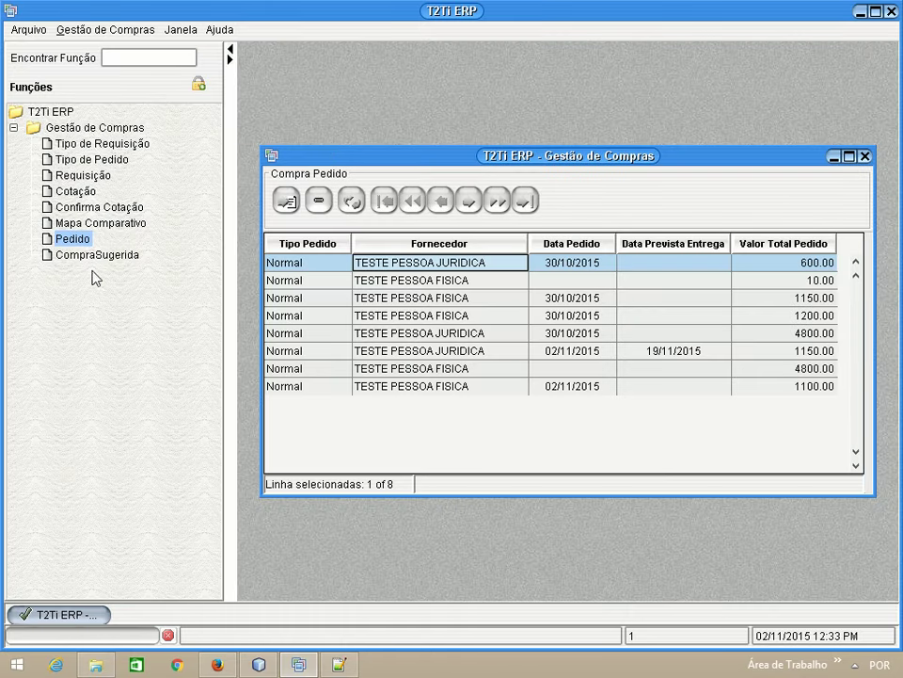
click(94, 254)
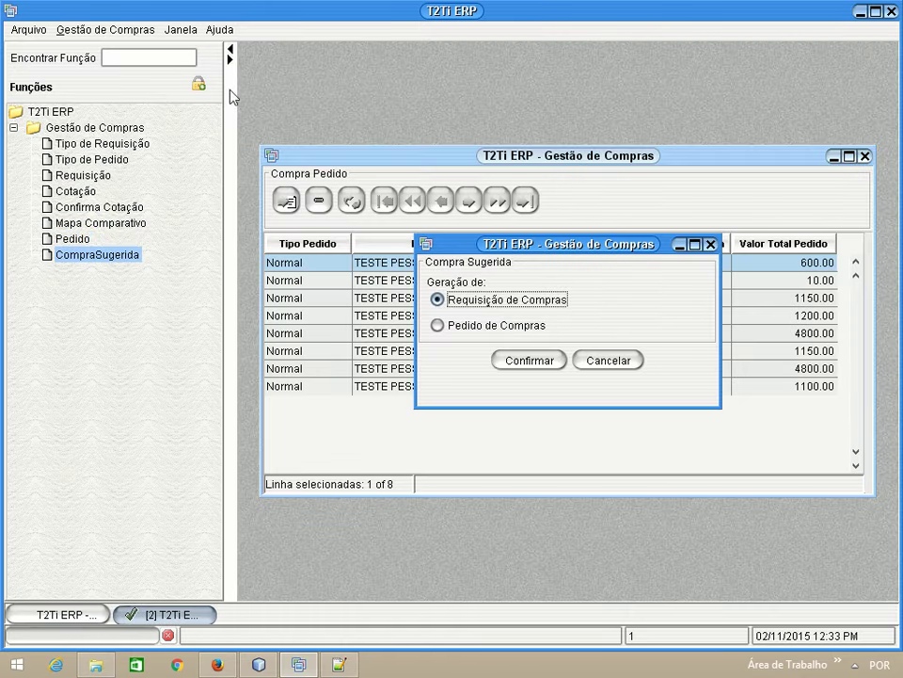
click(229, 54)
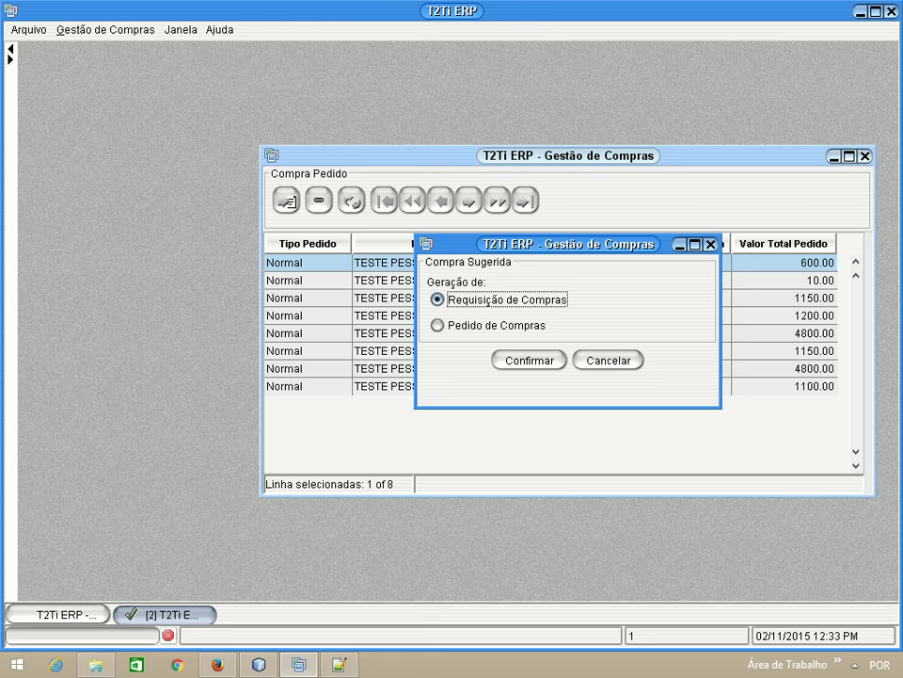
- Close the purchase order list and generate a suggested purchase as a Pedido de Compras
click(866, 157)
drag(545, 245, 378, 179)
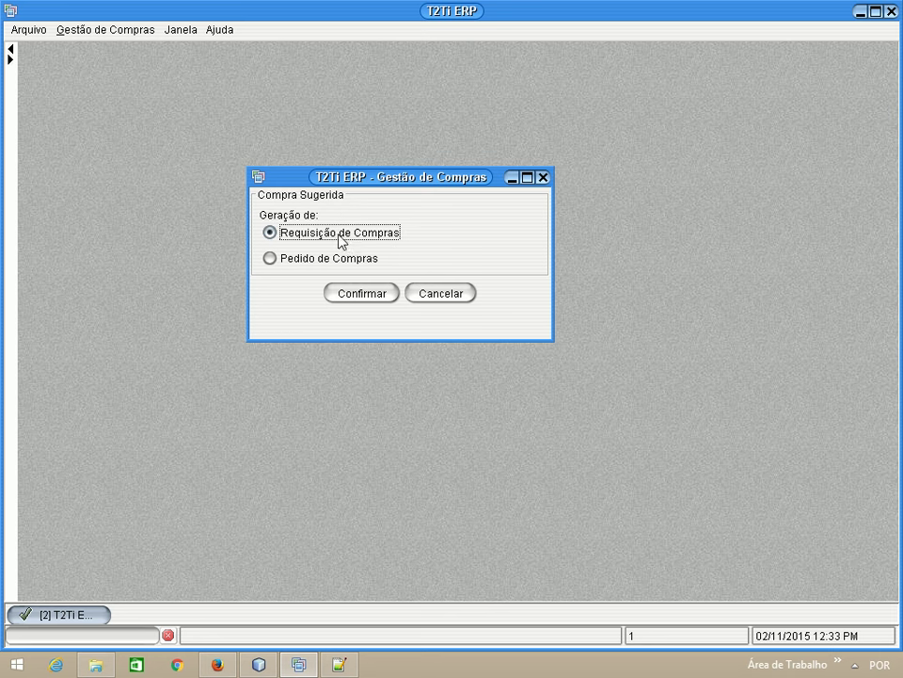
drag(407, 182, 447, 202)
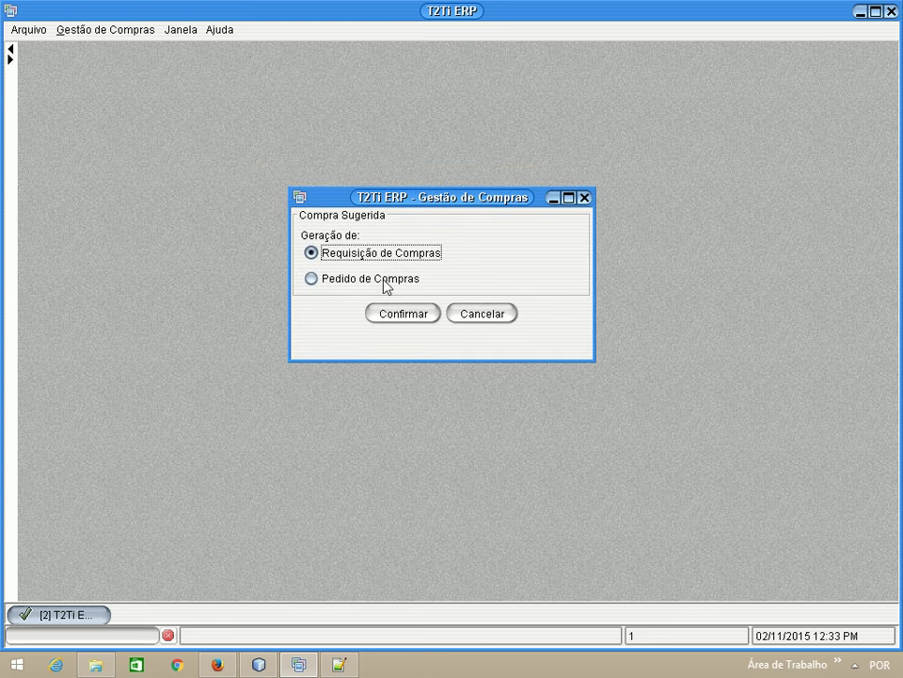
click(312, 282)
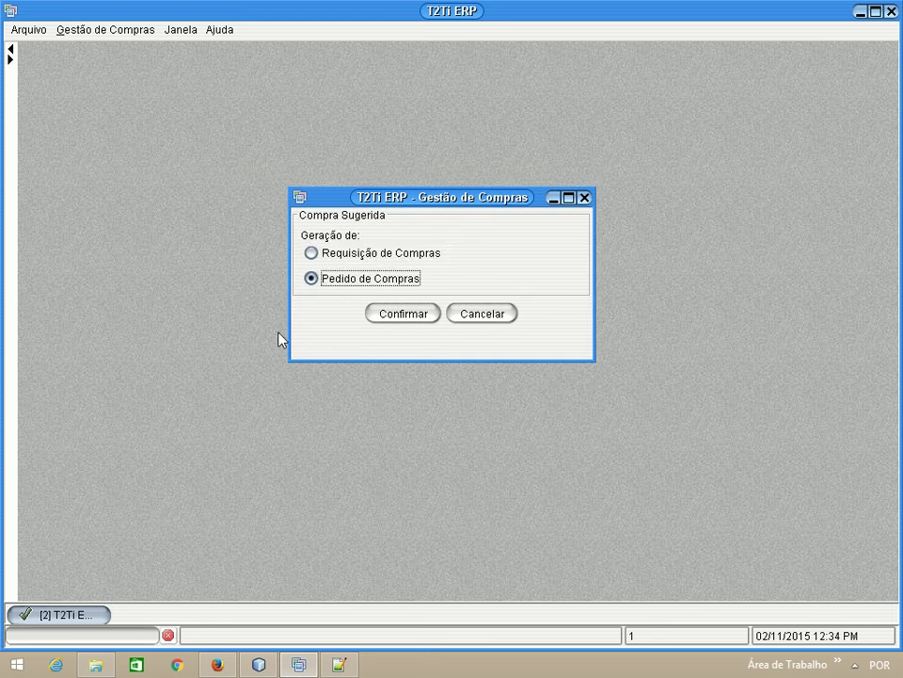
click(401, 318)
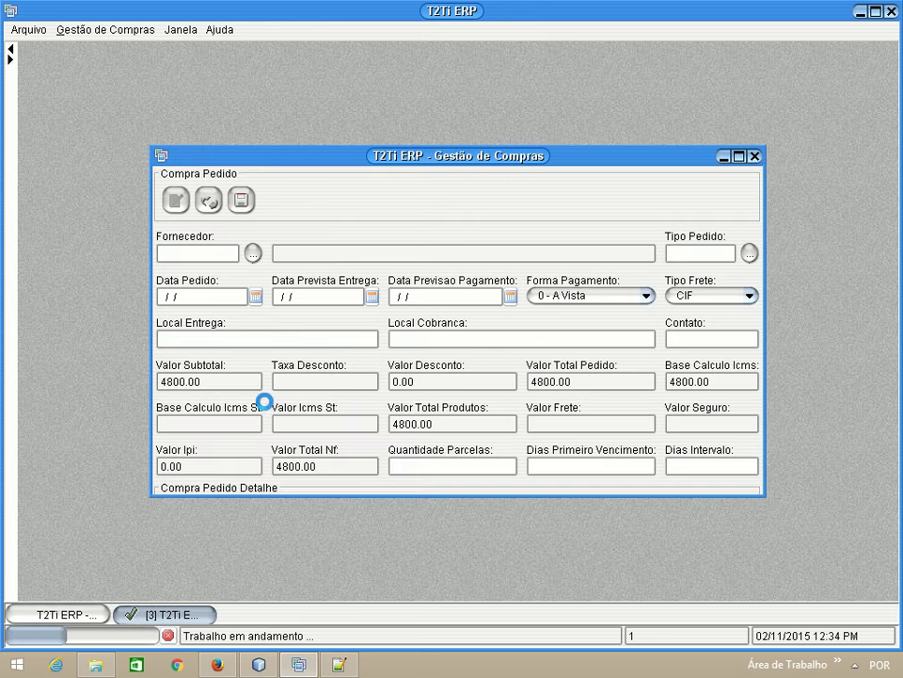
- Maximize the suggested order, widen the Produto column, examine the product lines and header fields, and close the order without saving
click(738, 156)
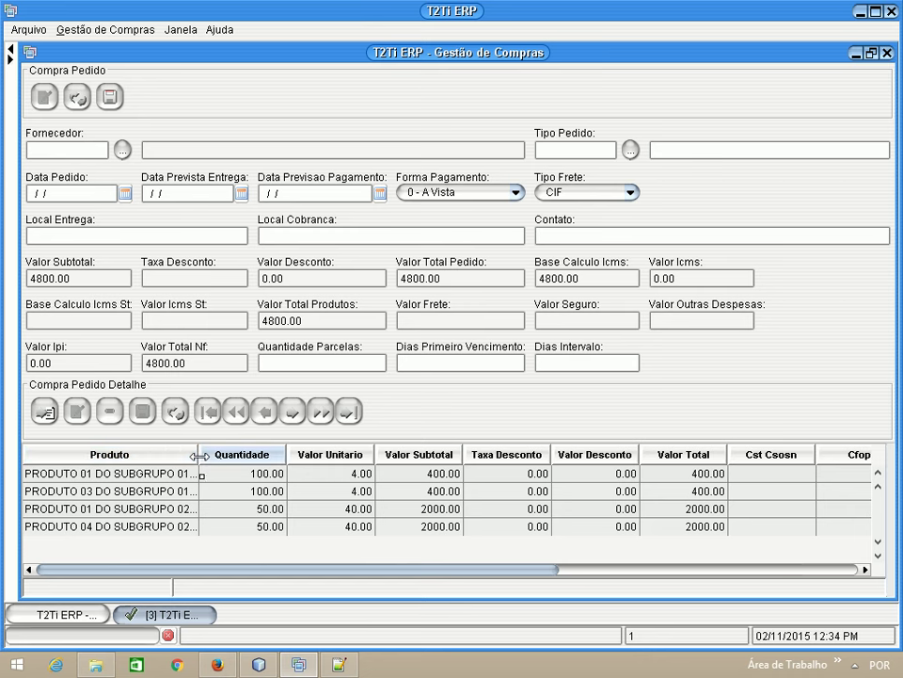
drag(199, 456, 242, 455)
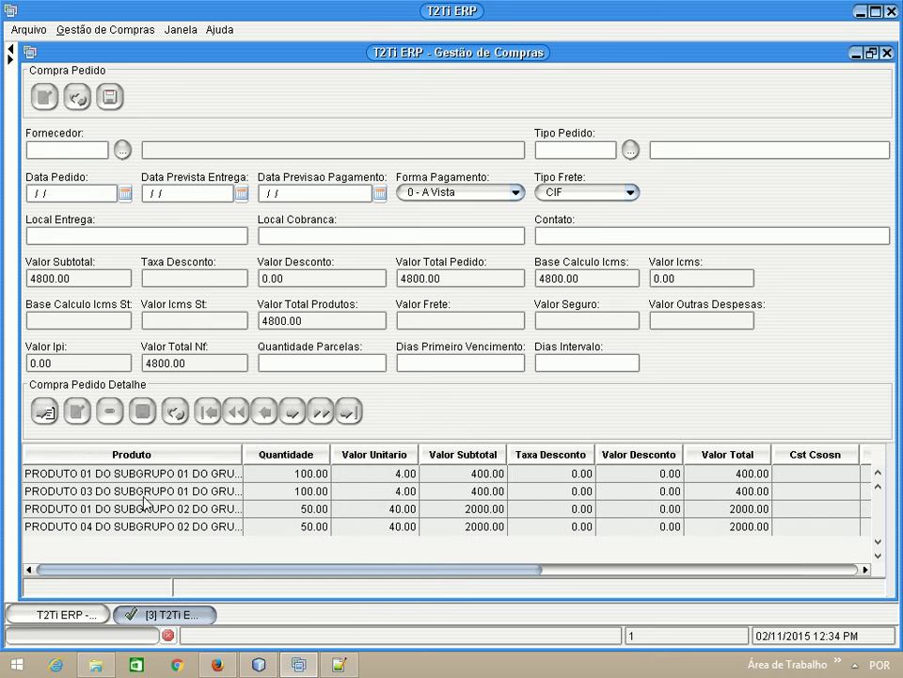
click(285, 456)
click(454, 538)
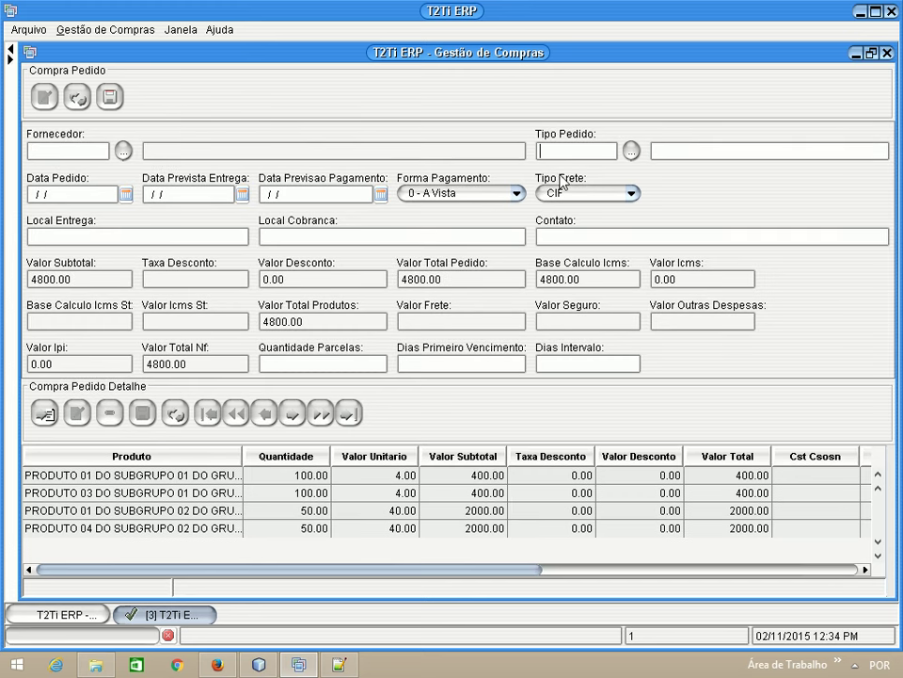
click(144, 236)
click(886, 54)
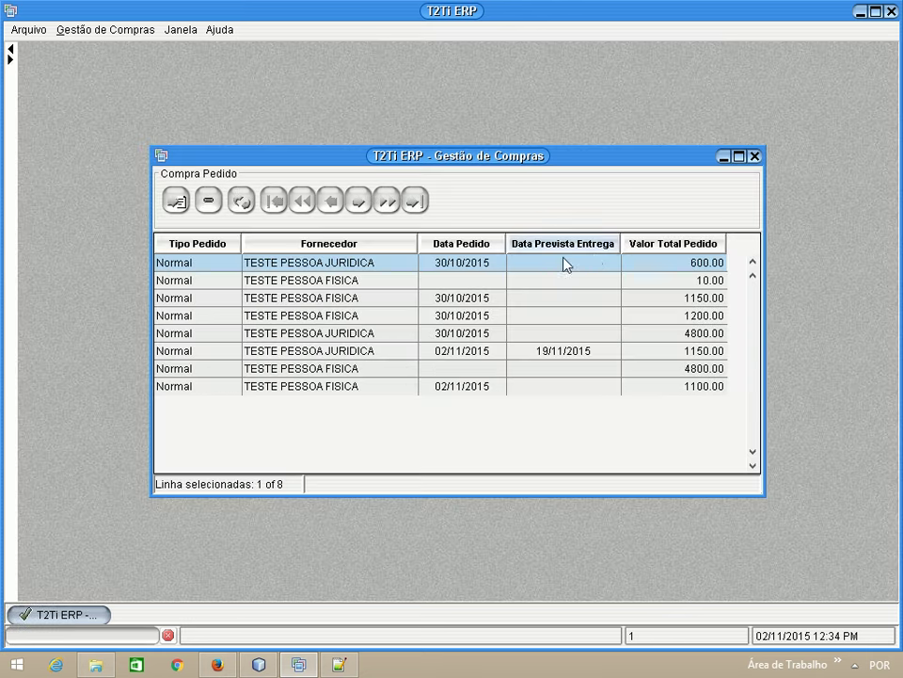
click(9, 57)
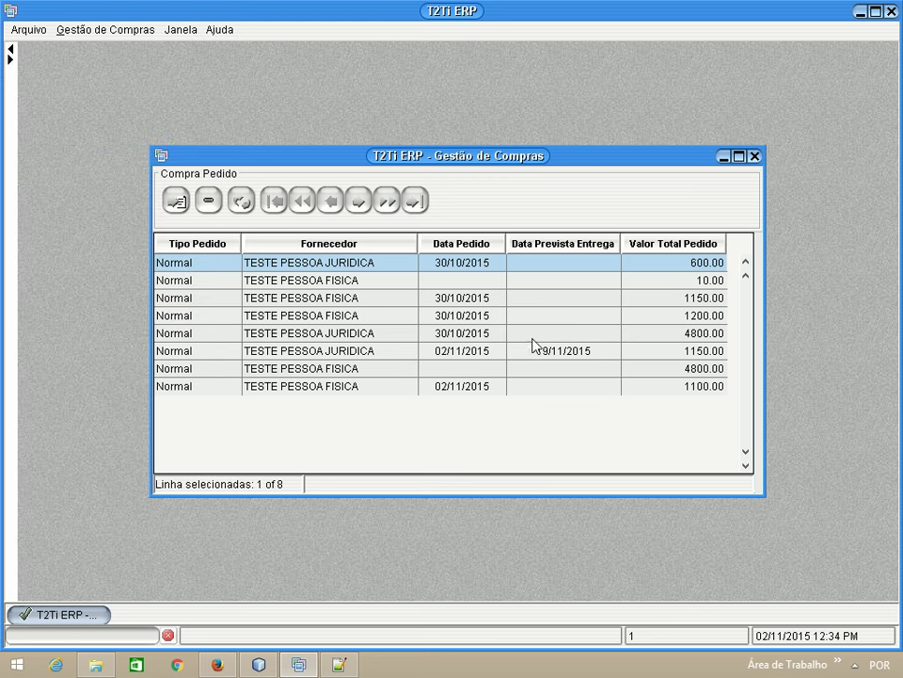